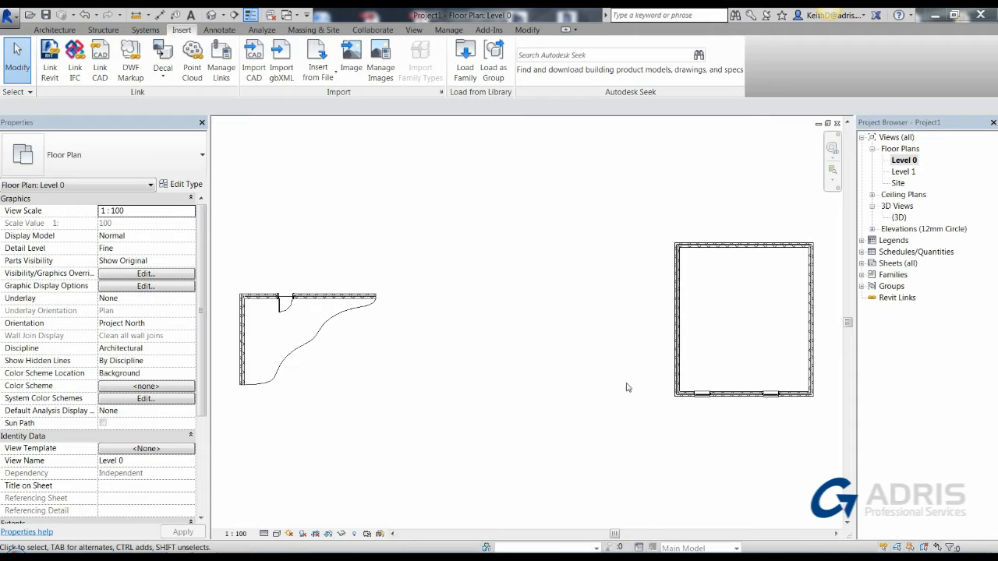
Open the {3D} view and examine the hip-roofed building with its two front windows
scroll(579, 359, "down", 3)
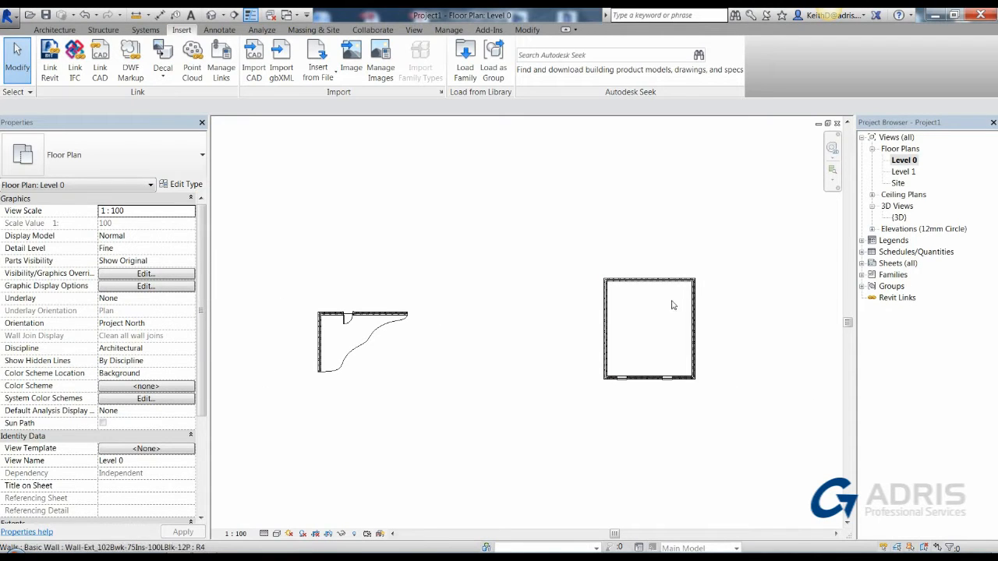
scroll(622, 382, "up", 3)
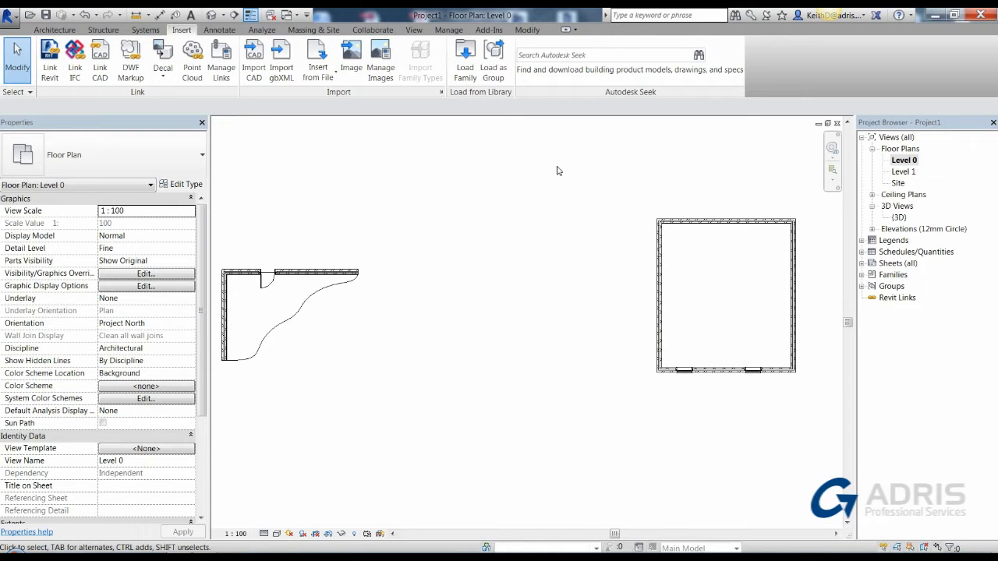
left_click(62, 30)
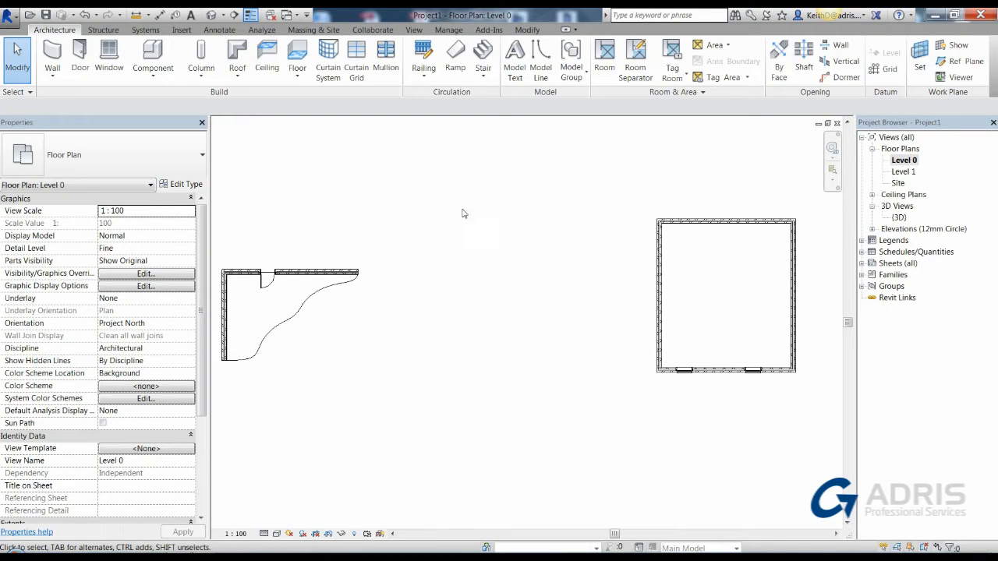
left_click(898, 218)
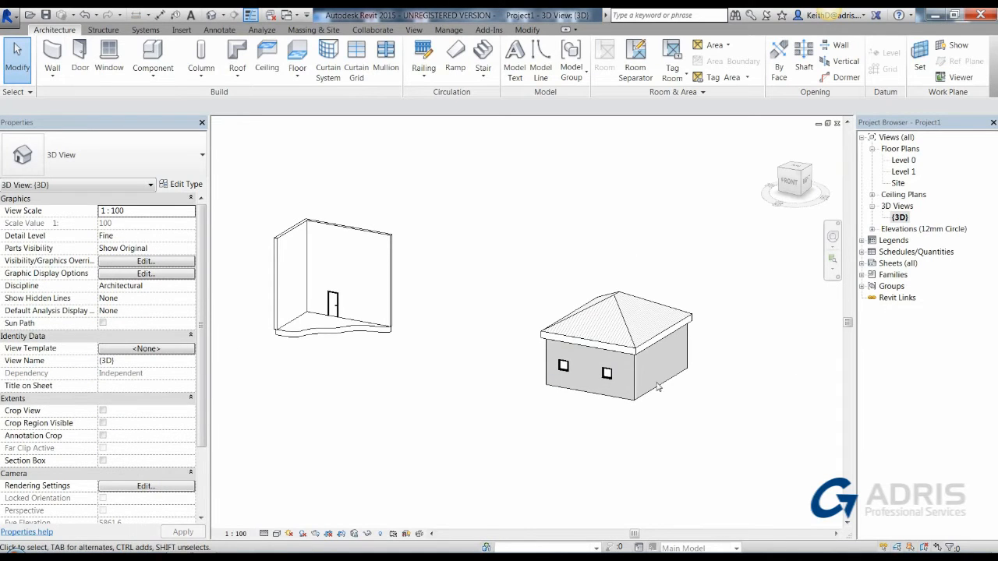
middle_click_drag(686, 394, 675, 391)
scroll(675, 391, "up", 4)
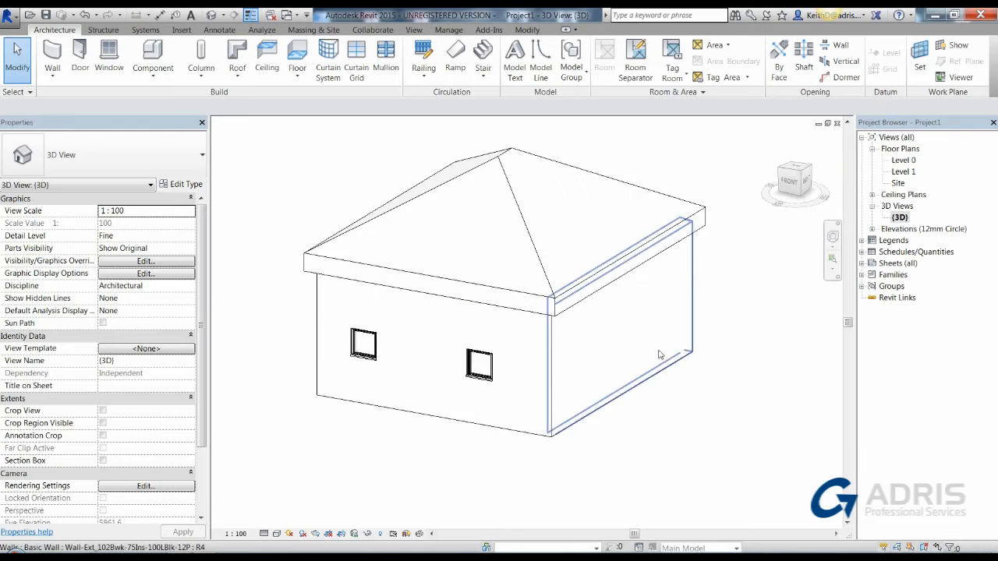
middle_click_drag(748, 338, 740, 345)
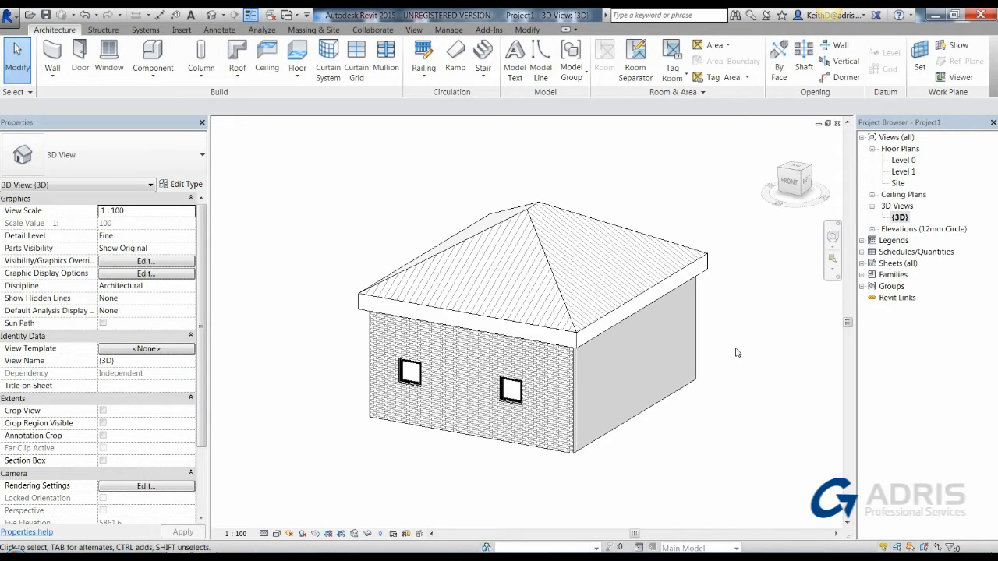
middle_click_drag(747, 357, 721, 348)
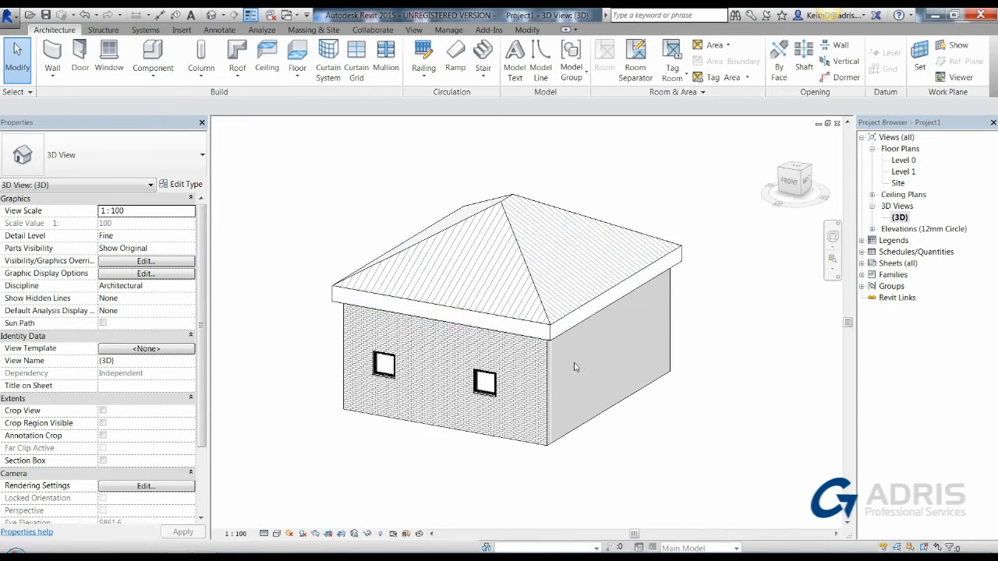
Enable sketchy lines in the 3D view's graphic display options with an extension of 5, and inspect the roof edge corners
left_click(278, 535)
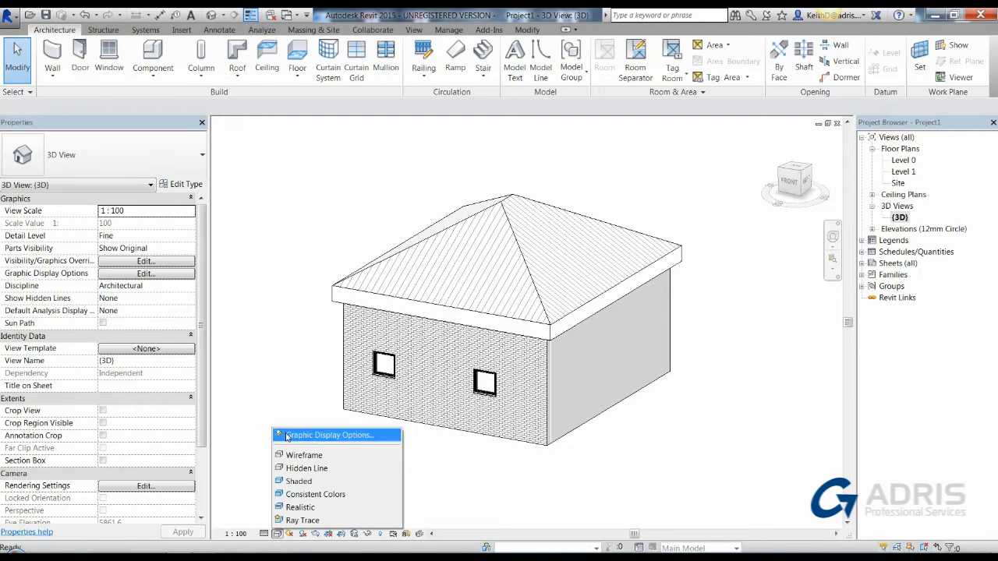
left_click(343, 436)
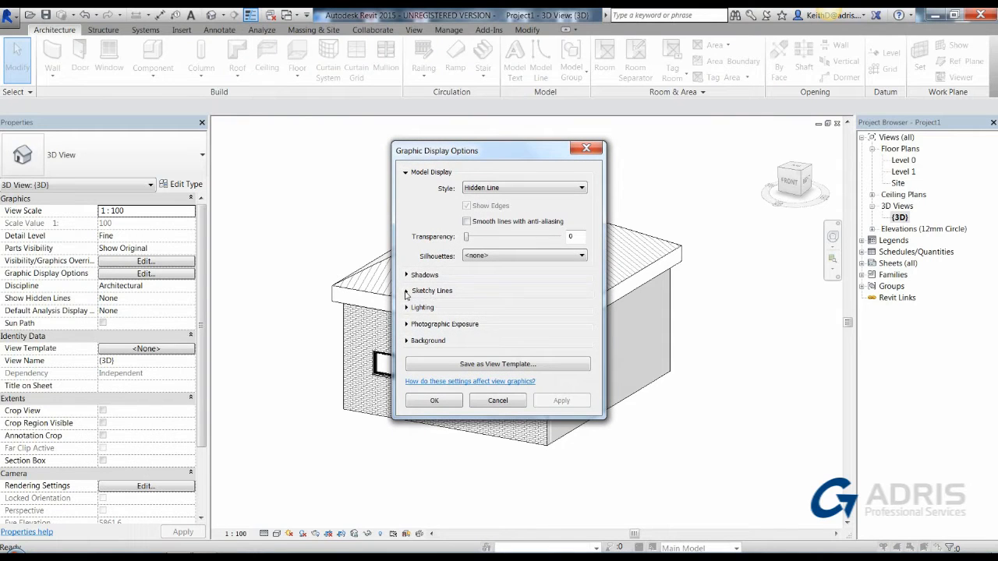
left_click(406, 291)
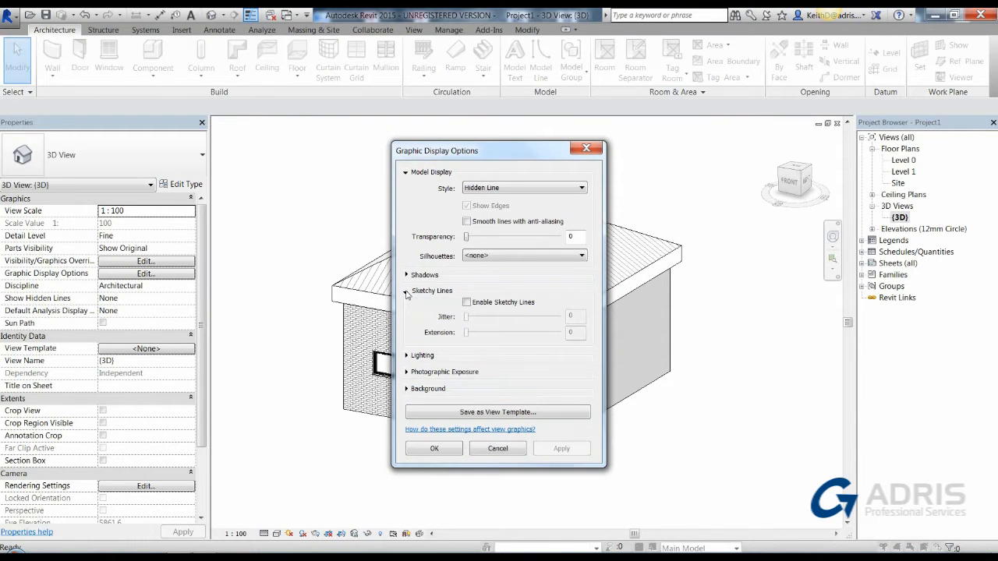
left_click(467, 302)
mouse_move(493, 153)
left_mouse_down()
mouse_move(789, 124)
mouse_move(809, 150)
left_mouse_up()
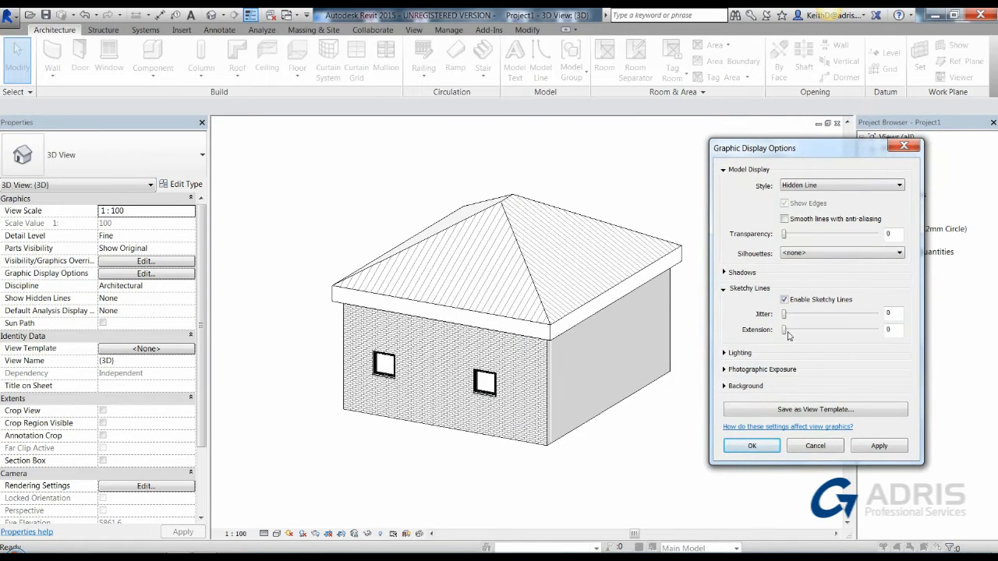
left_click_drag(786, 333, 830, 333)
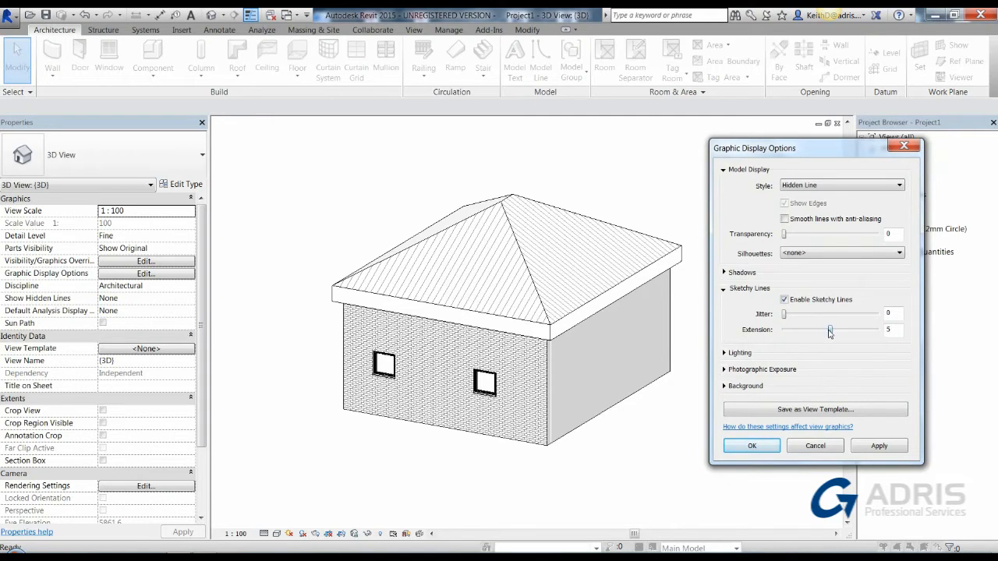
left_click(879, 446)
left_click(753, 446)
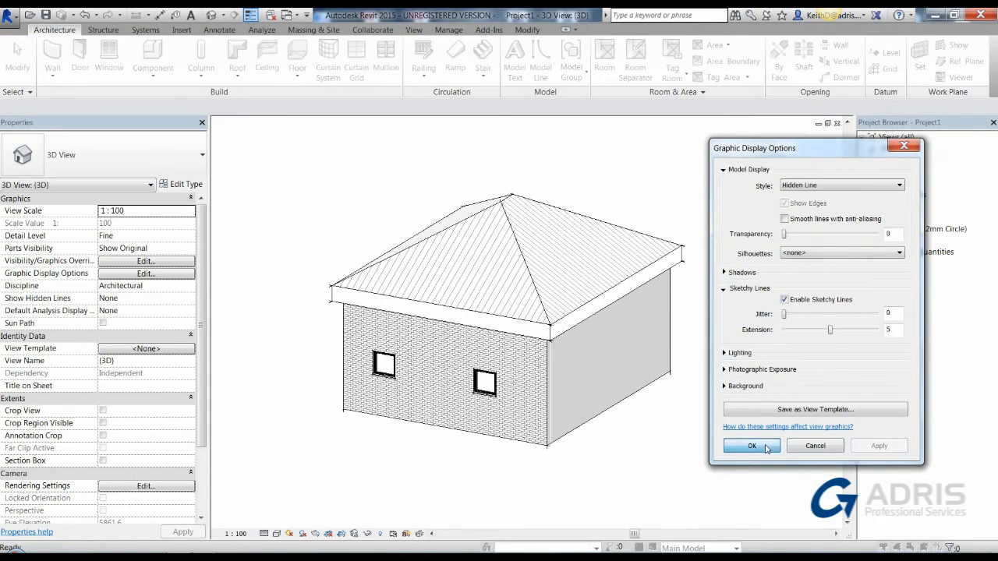
scroll(684, 235, "up", 6)
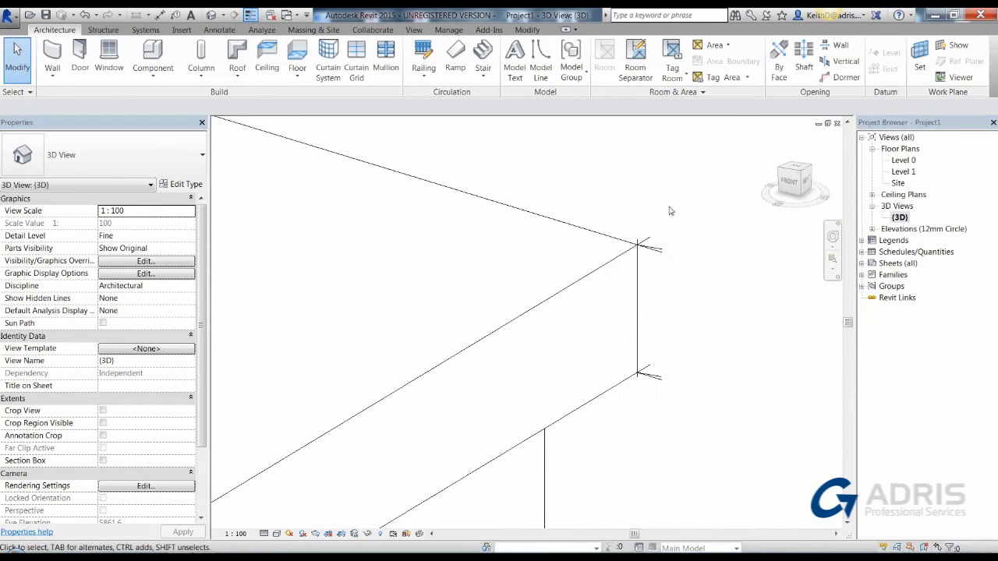
scroll(662, 269, "down", 3)
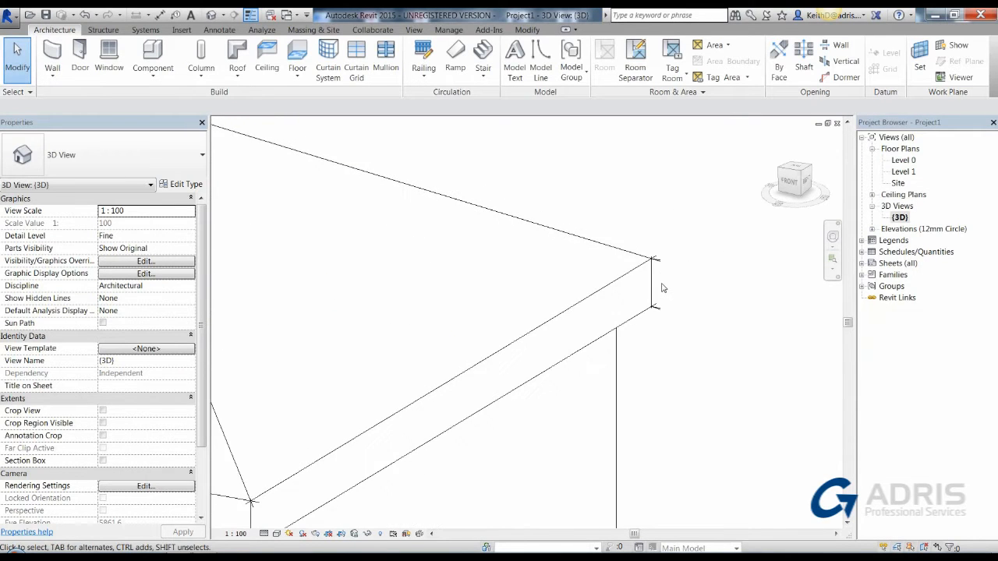
scroll(686, 294, "down", 4)
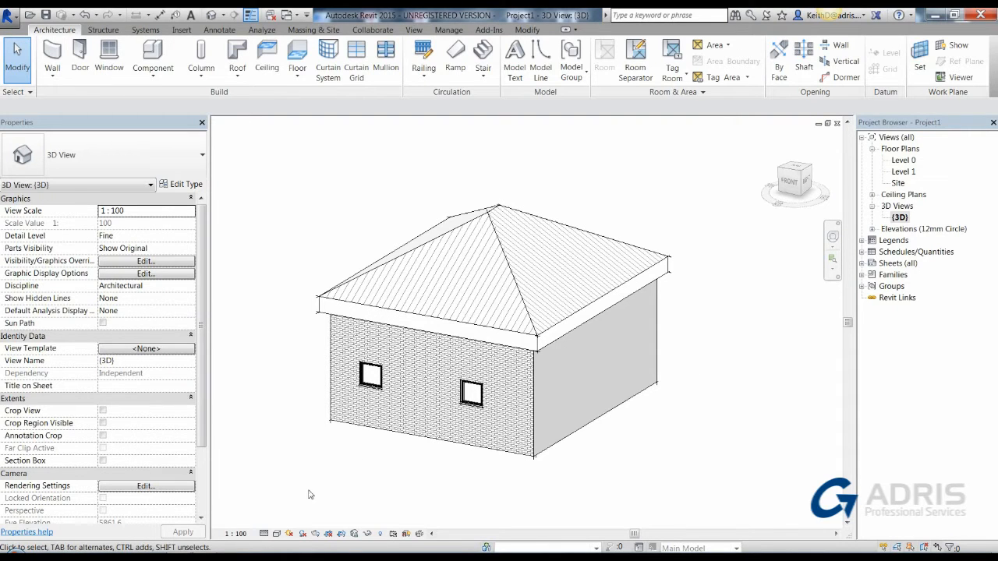
Apply a sketchy lines jitter of 2 in the graphic display options and raise it to 6
left_click(277, 534)
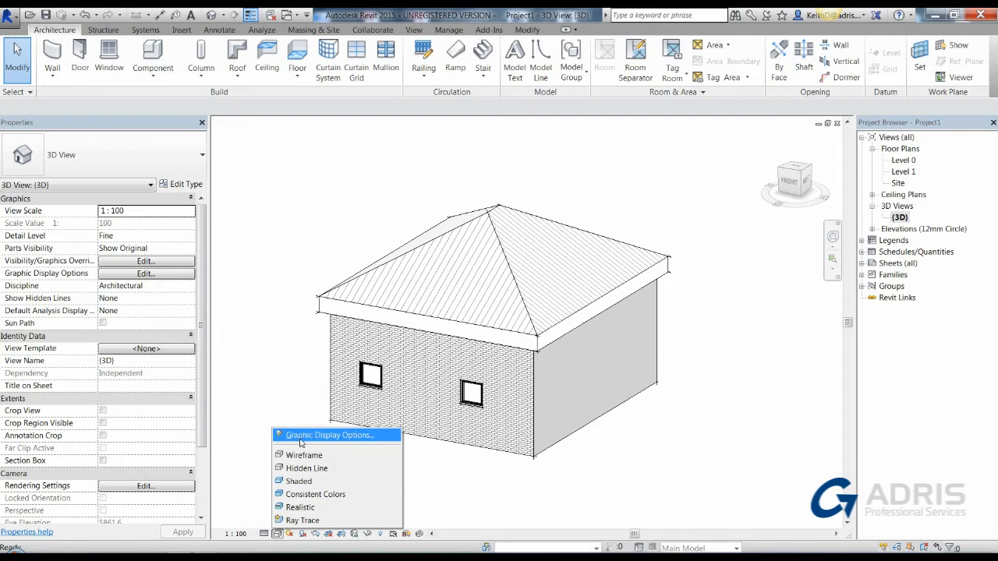
left_click(312, 499)
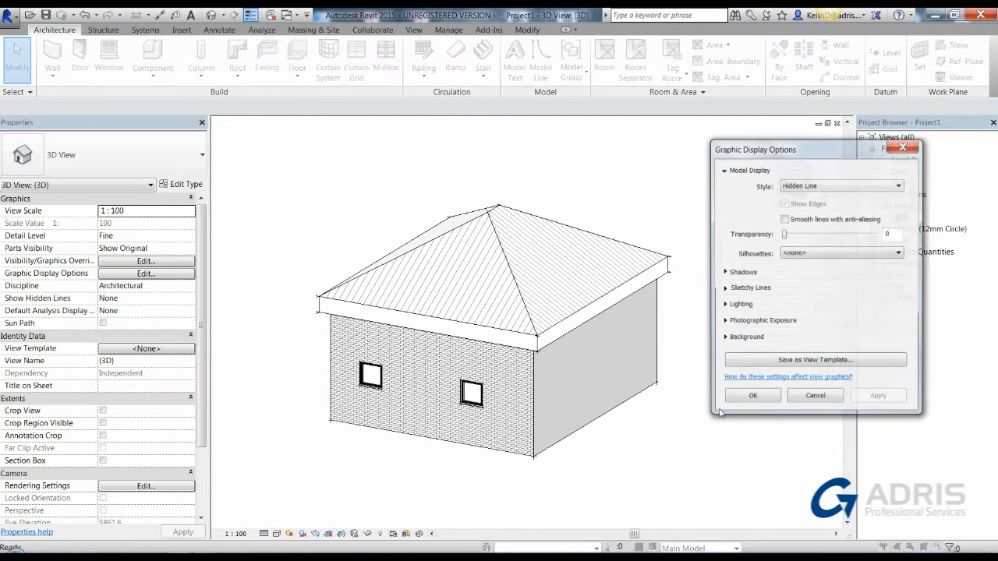
left_click(725, 289)
left_click(785, 299)
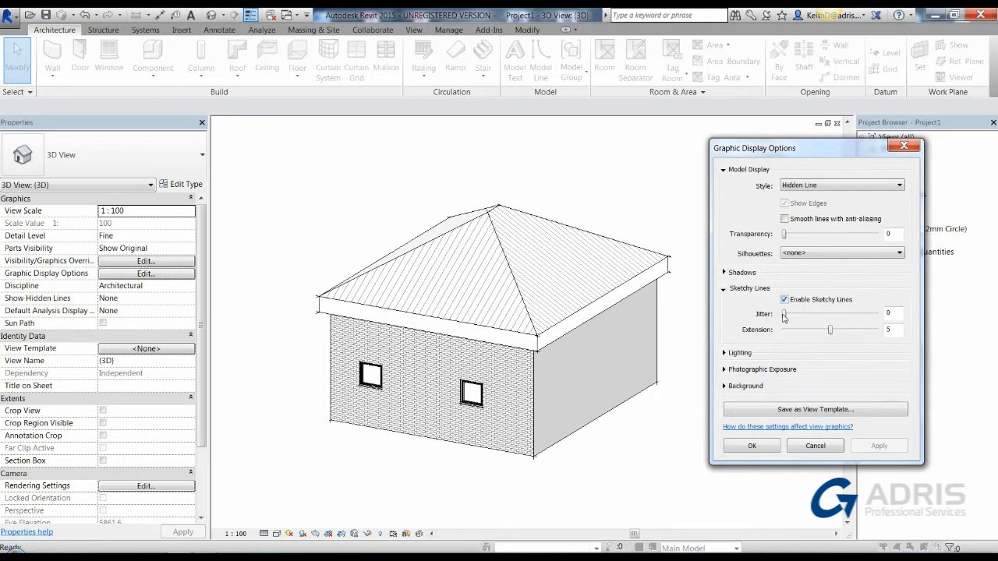
left_click_drag(786, 316, 802, 316)
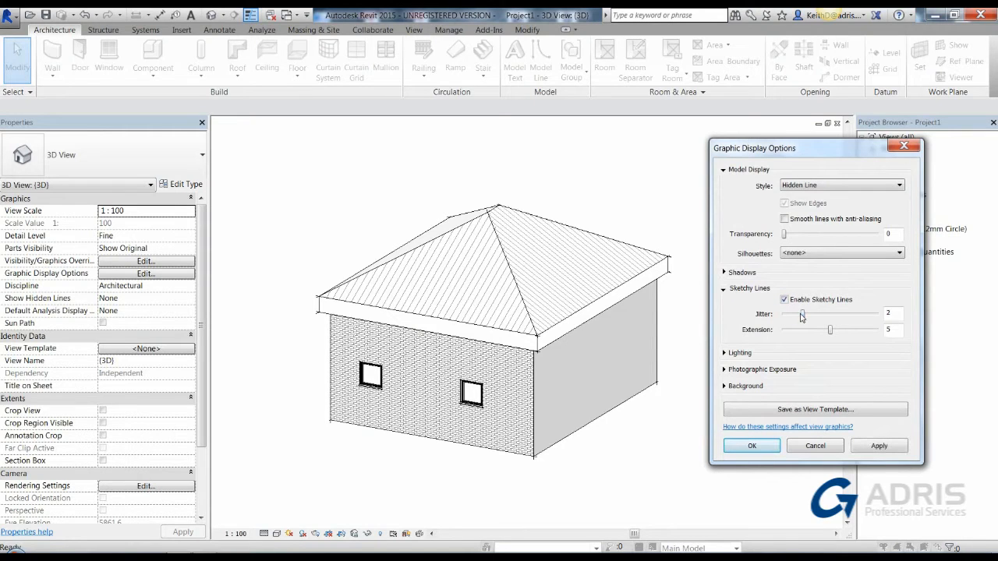
left_click(880, 446)
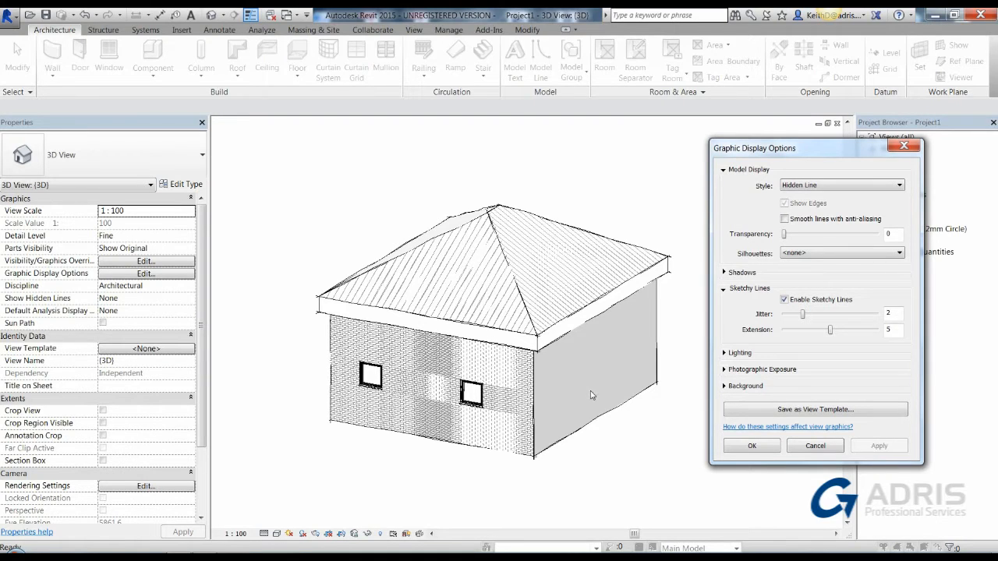
left_click_drag(803, 314, 839, 317)
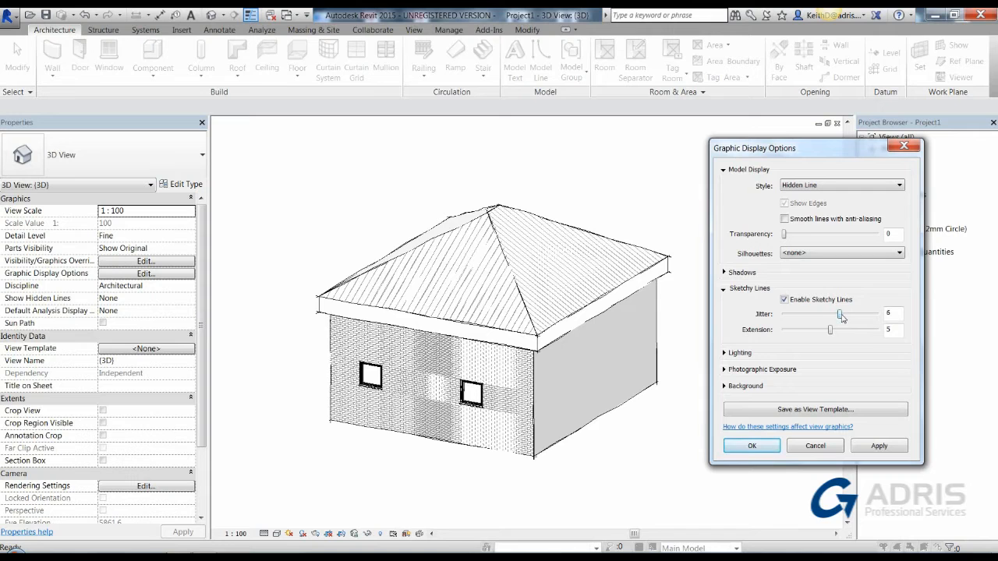
left_click(879, 447)
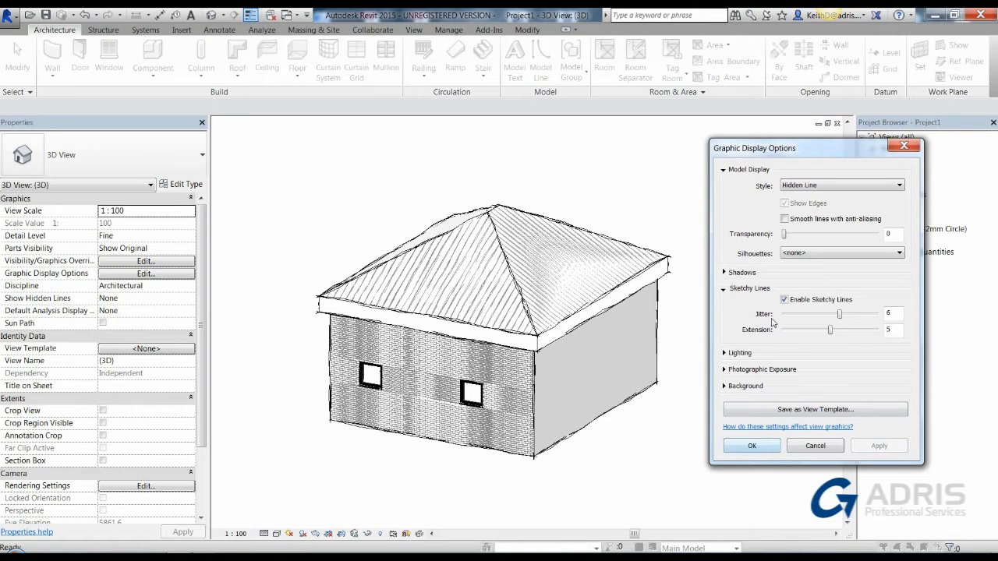
Turn on cast shadows for the view and apply the Consistent Colors model display style
left_click(725, 272)
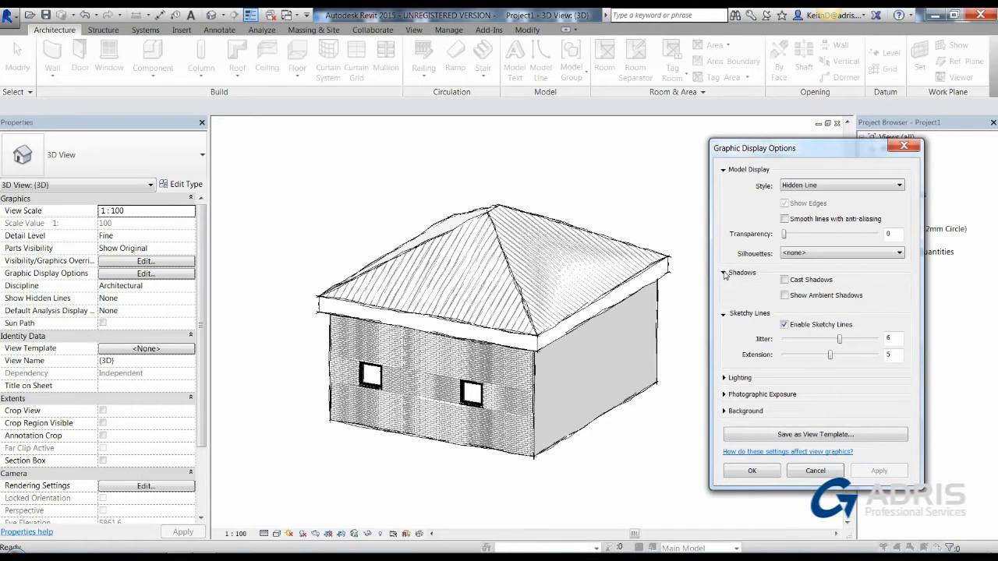
left_click(785, 281)
left_click(865, 472)
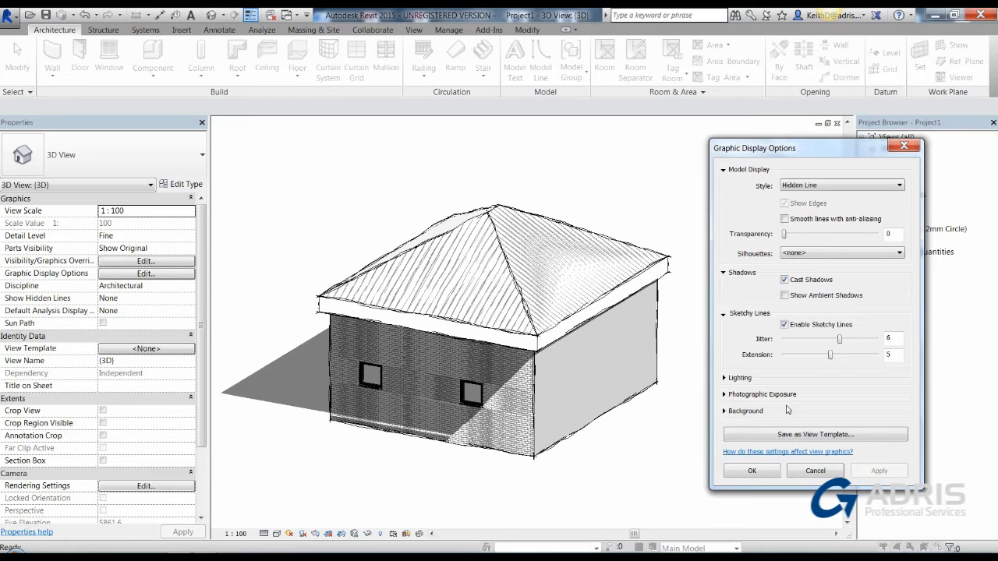
left_click(828, 185)
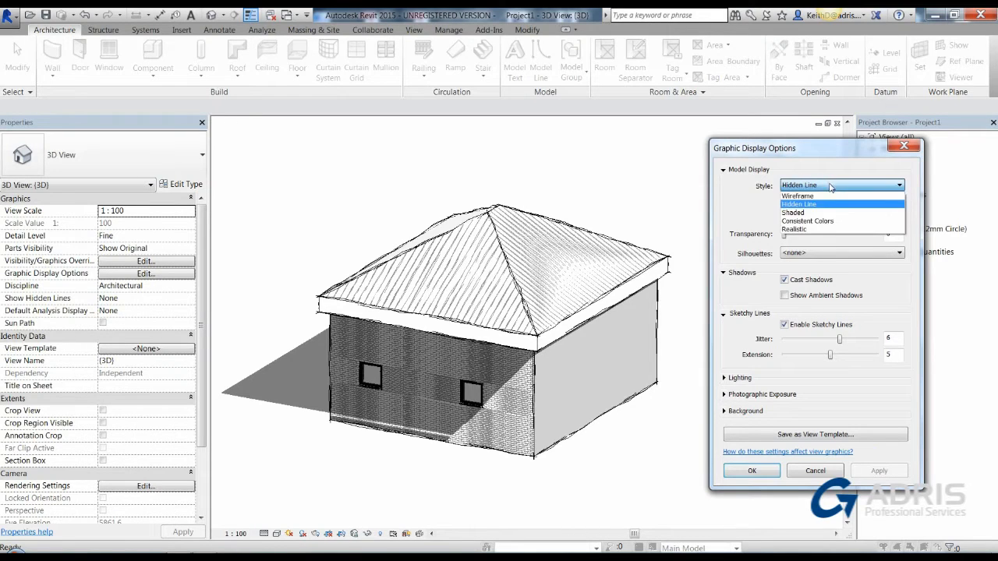
left_click(830, 221)
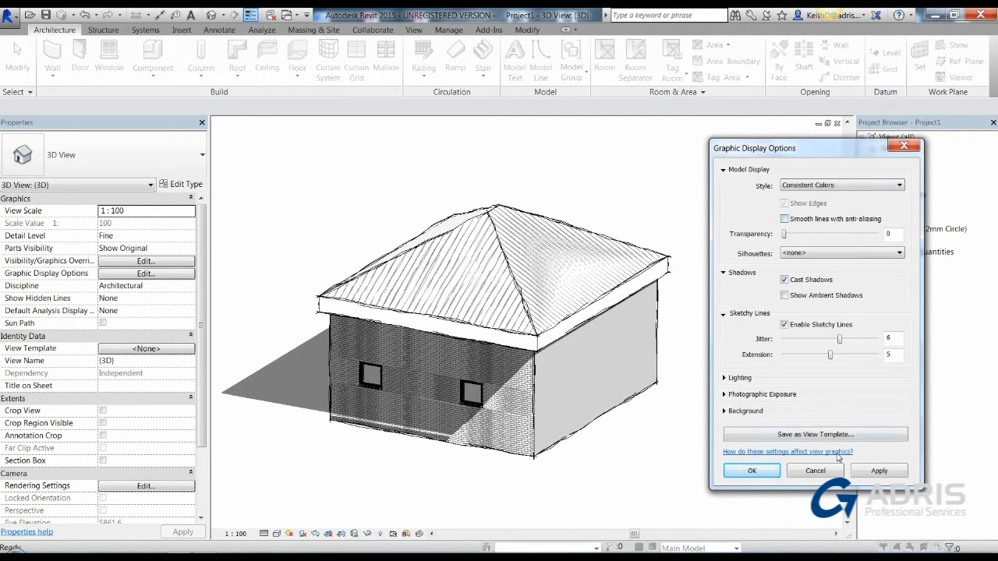
left_click(871, 473)
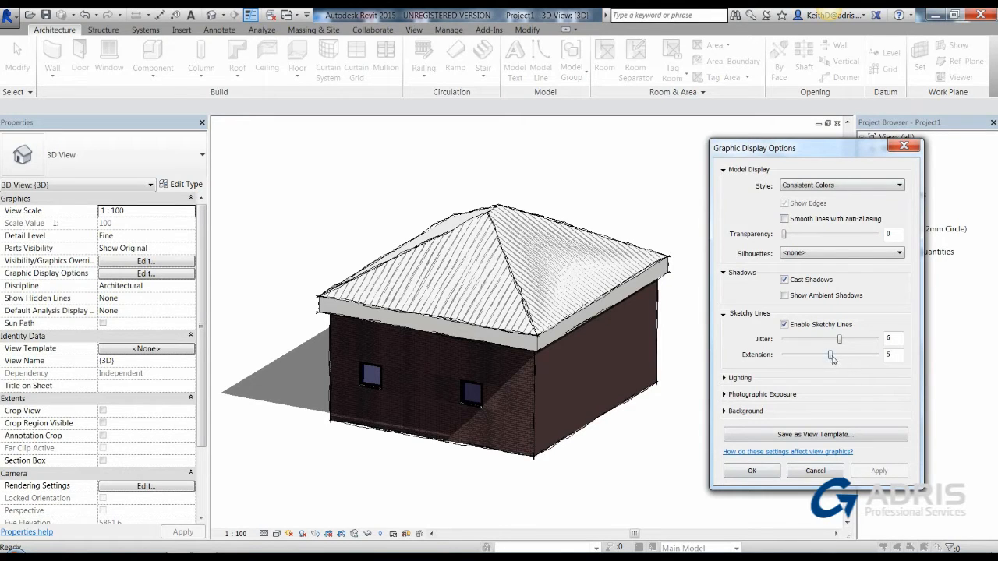
Reset the view to Hidden Line style without cast shadows, using sketchy lines jitter 1 and extension 3
left_click_drag(840, 340, 812, 355)
left_click(784, 279)
left_click(797, 187)
left_click(798, 204)
left_click(877, 472)
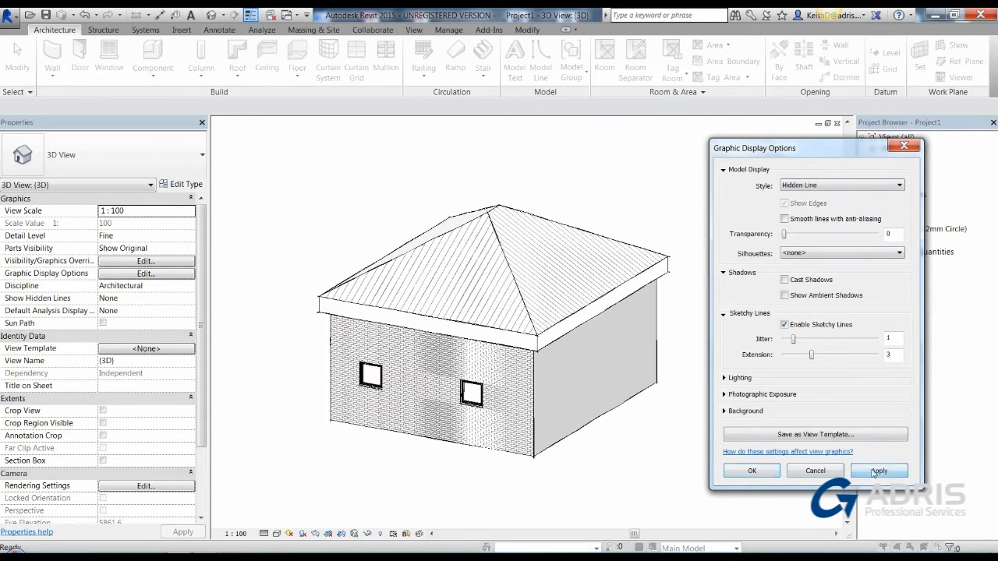
left_click(752, 471)
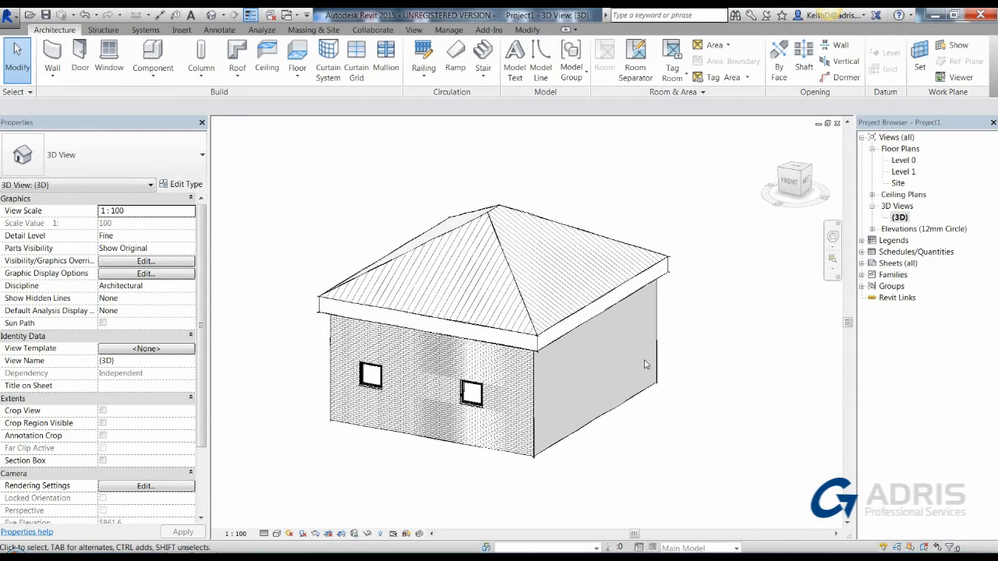
Disable sketchy lines in the 3D view's graphic display options
scroll(600, 396, "down", 1)
middle_click_drag(601, 397, 684, 348)
scroll(563, 364, "down", 1)
mouse_move(563, 365)
middle_mouse_down()
mouse_move(603, 383)
mouse_move(595, 417)
middle_mouse_up()
scroll(595, 416, "down", 1)
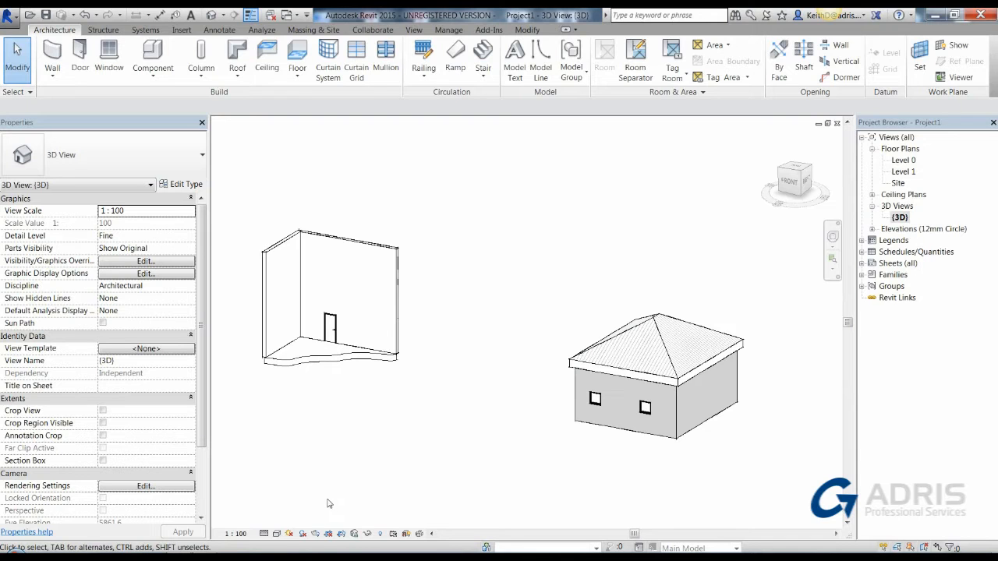
left_click(277, 534)
left_click(317, 436)
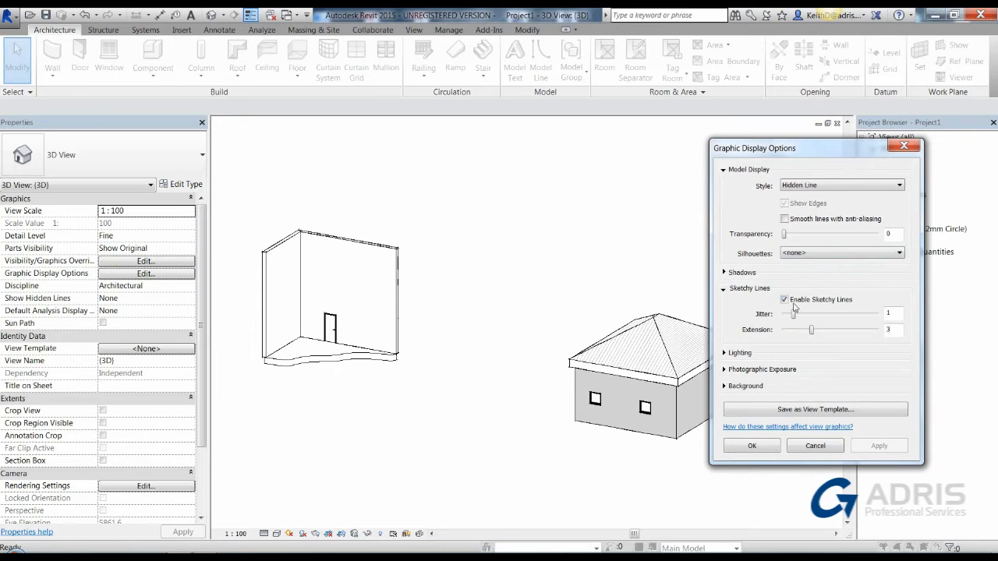
left_click(878, 446)
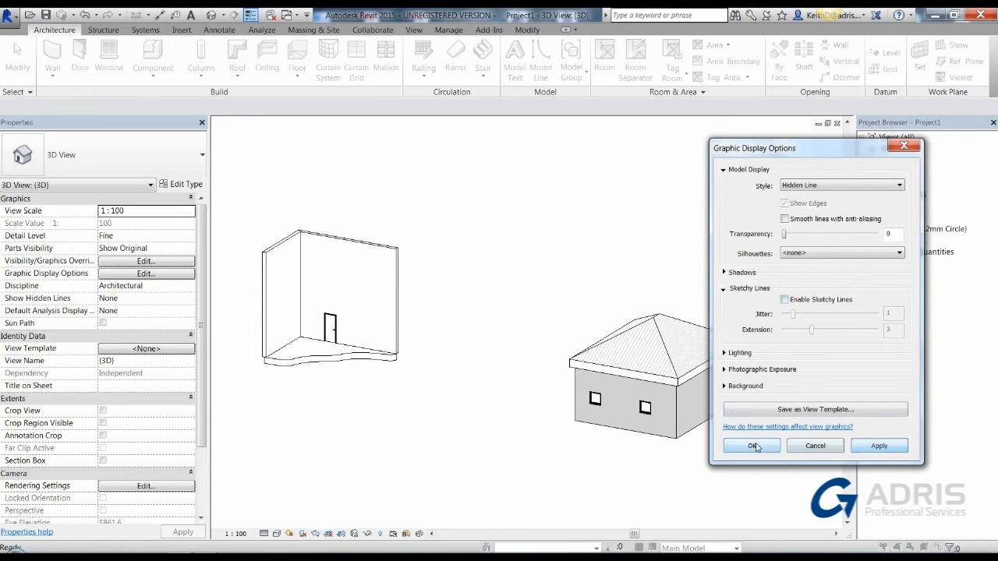
left_click(751, 446)
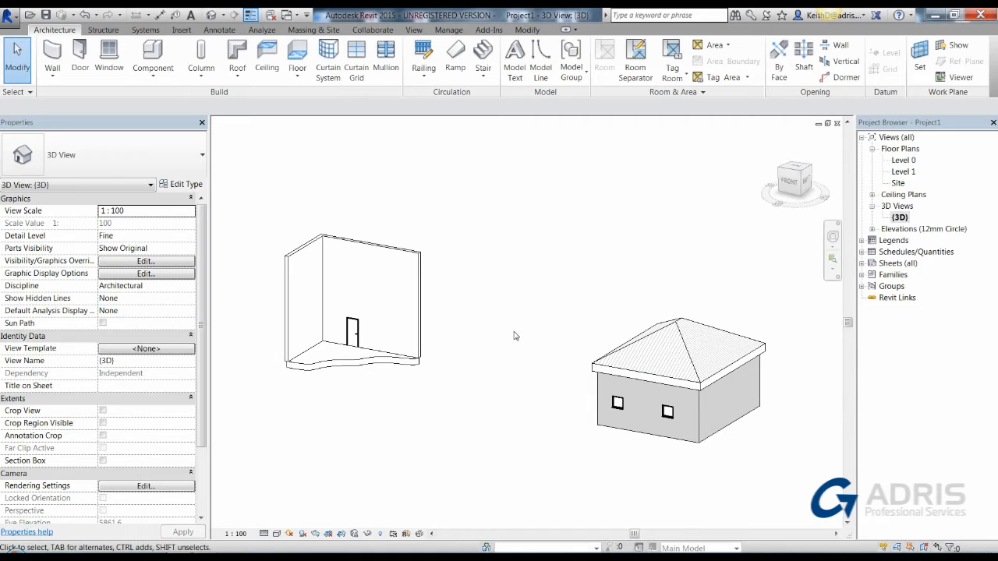
Set the 3D view's Show Hidden Lines property to All for the walls, door and floor slab
middle_click_drag(457, 336, 515, 366)
scroll(396, 386, "up", 2)
middle_click_drag(419, 363, 444, 361)
scroll(432, 370, "up", 2)
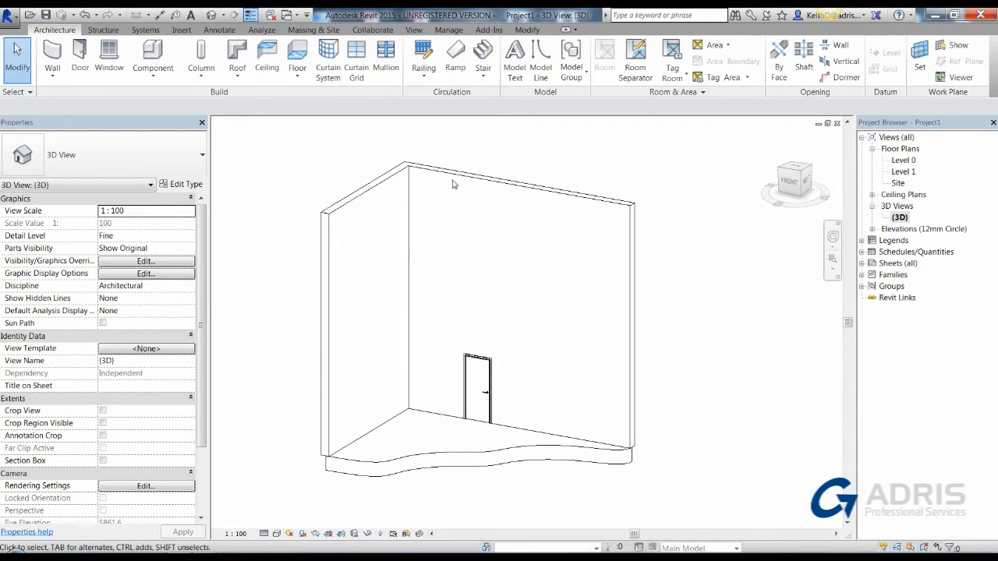
middle_click_drag(489, 457, 481, 453)
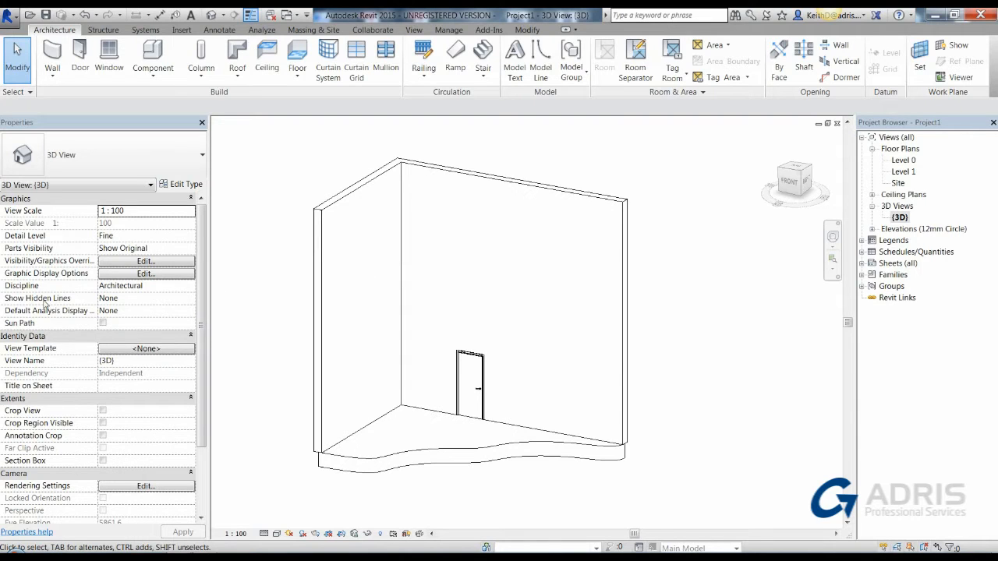
left_click(121, 303)
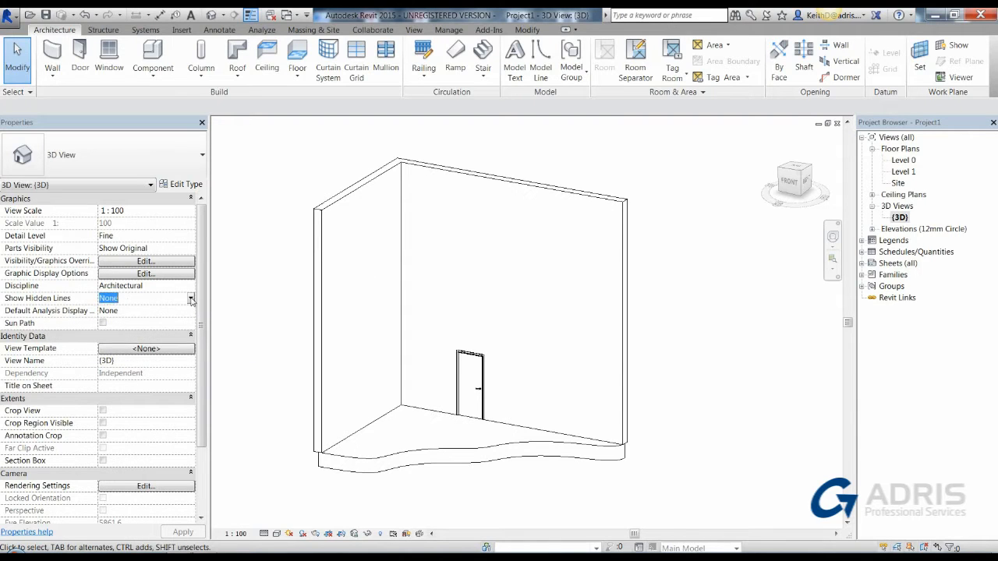
left_click(121, 302)
left_click(105, 334)
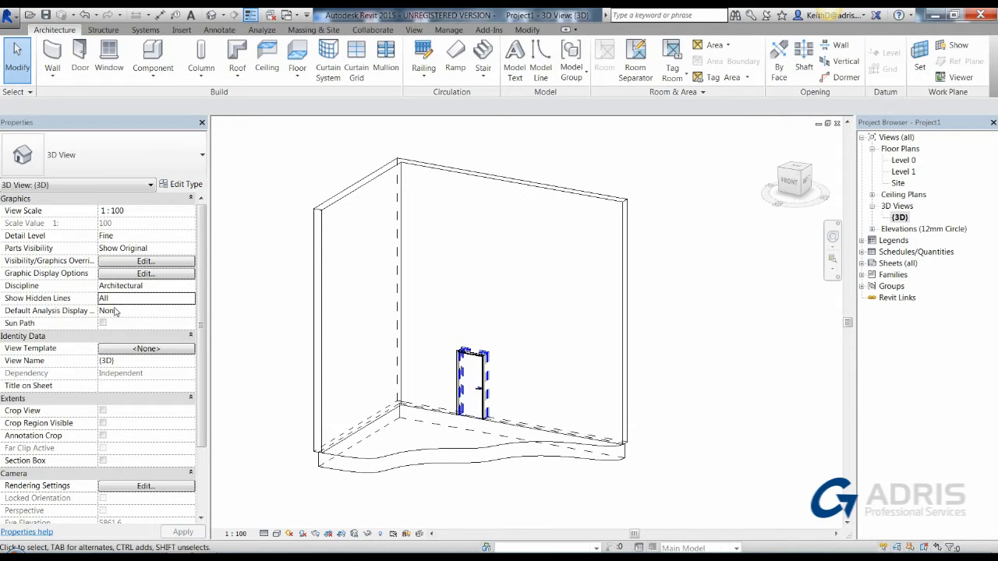
Change the 3D view's discipline to Structural and inspect the floor slab's structural properties
left_click(155, 288)
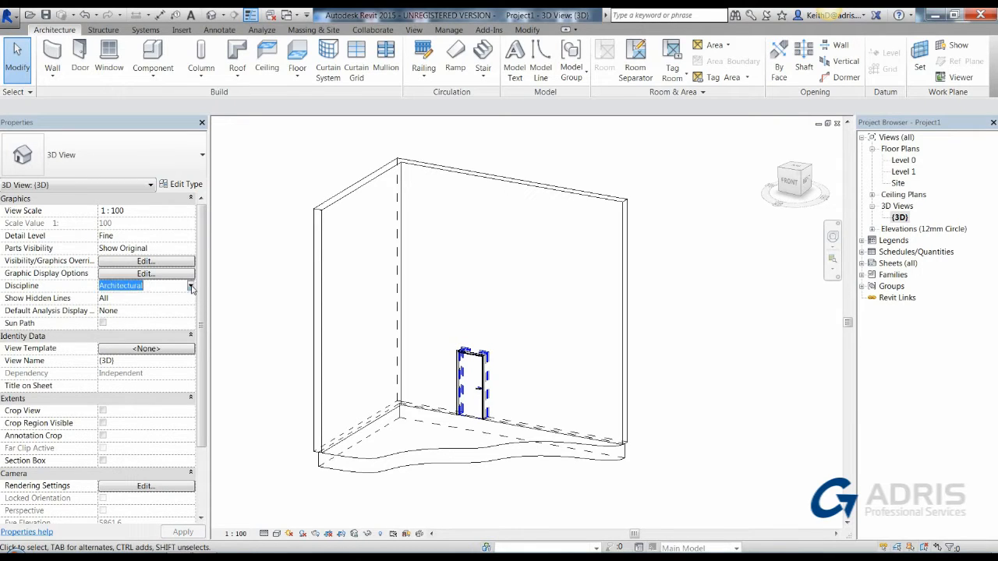
left_click(191, 286)
left_click(125, 309)
left_click(182, 532)
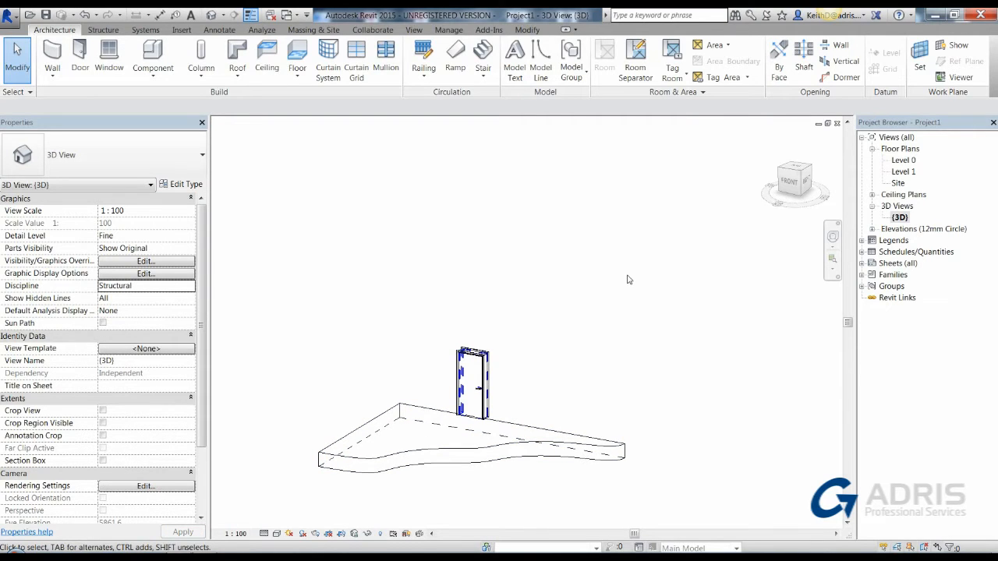
left_click(418, 453)
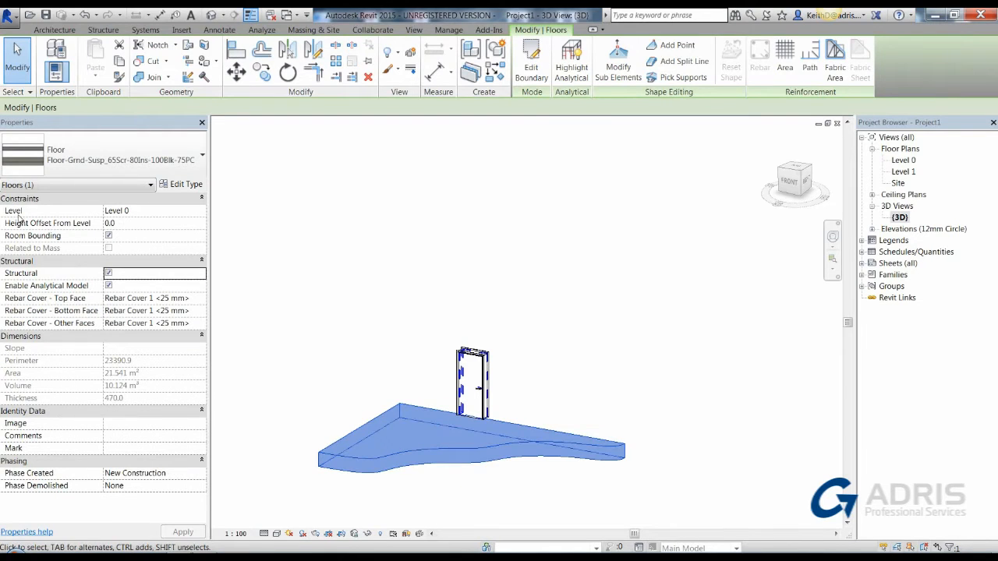
key("Escape")
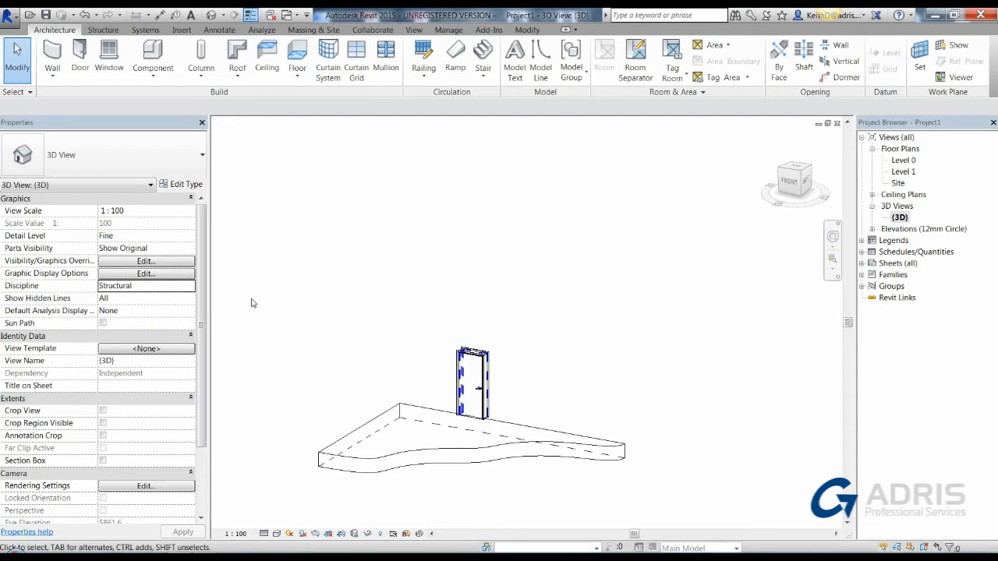
Set Show Hidden Lines to By Discipline for the 3D view and check the floor slab's properties
left_click(154, 299)
left_click(192, 299)
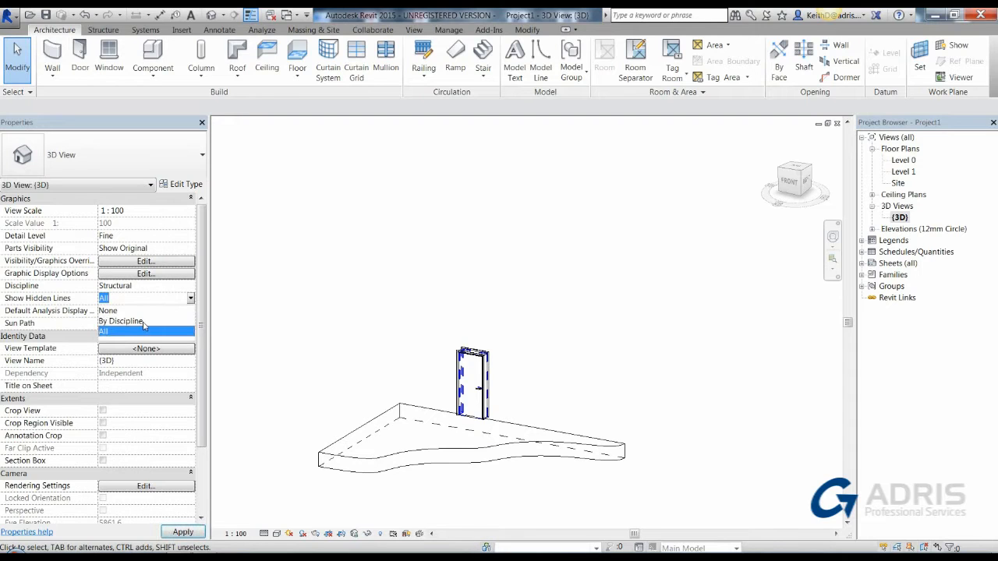
left_click(140, 322)
left_click(184, 534)
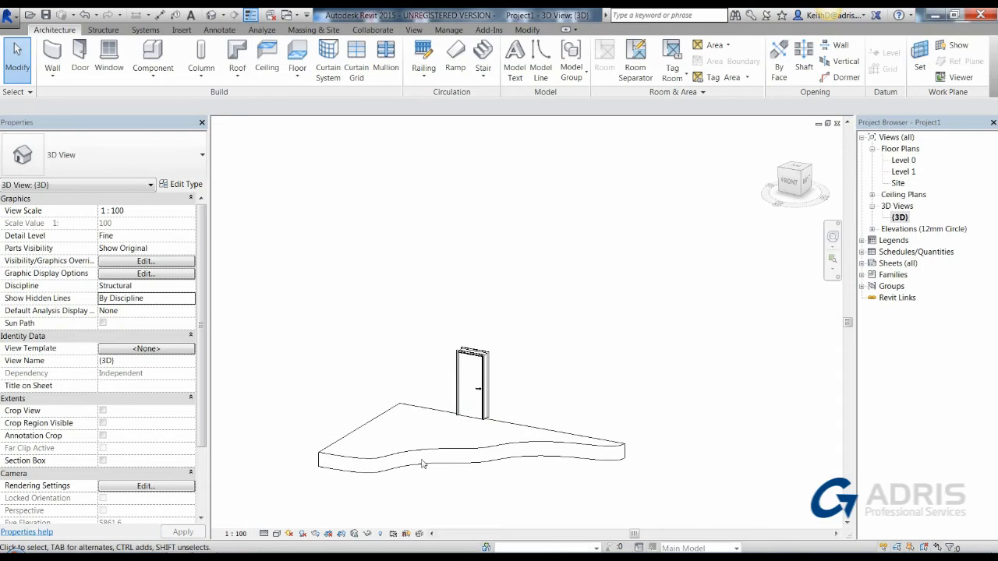
left_click(344, 458)
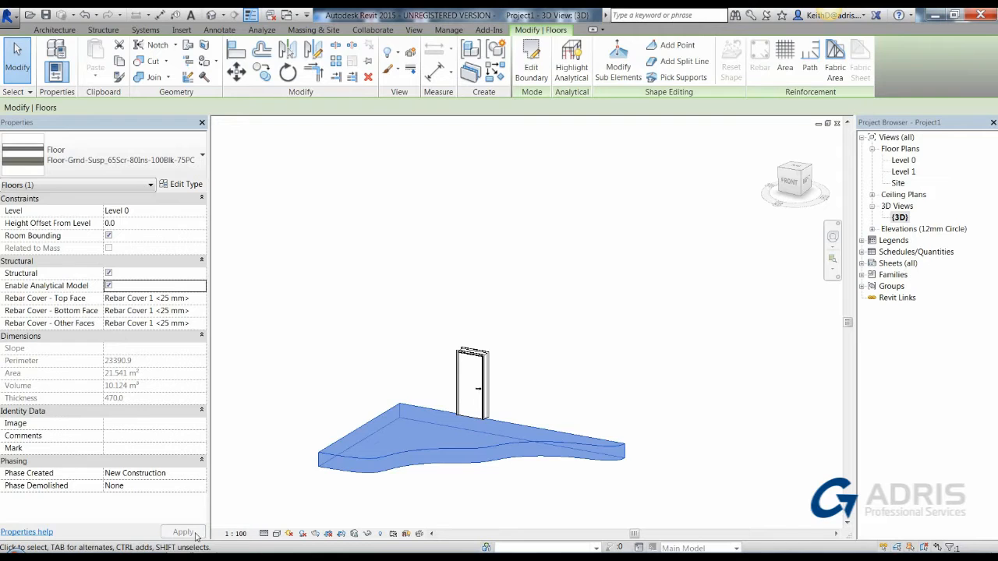
left_click(281, 344)
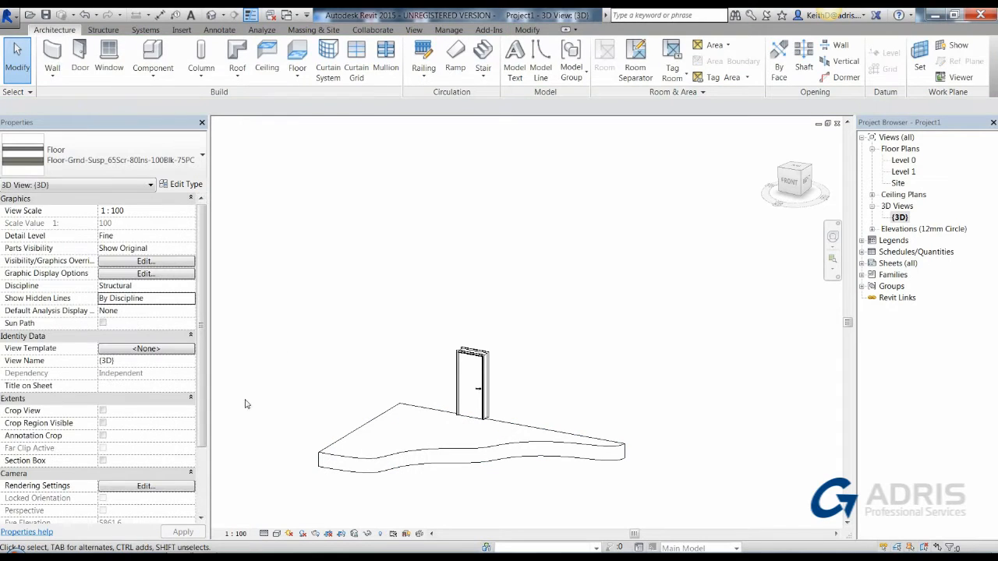
Return the 3D view's discipline to Architectural
left_click(159, 288)
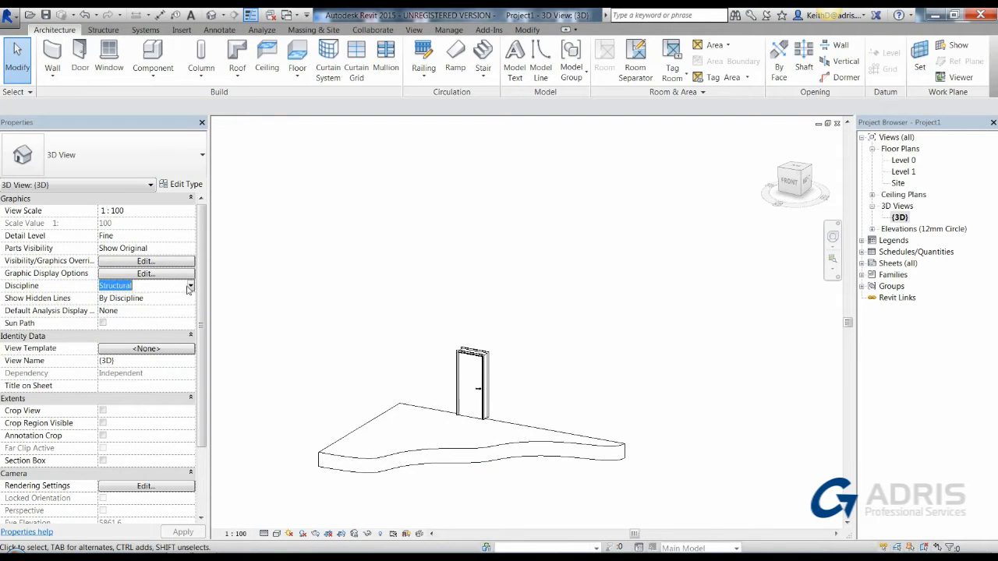
left_click(190, 286)
left_click(148, 297)
left_click(192, 535)
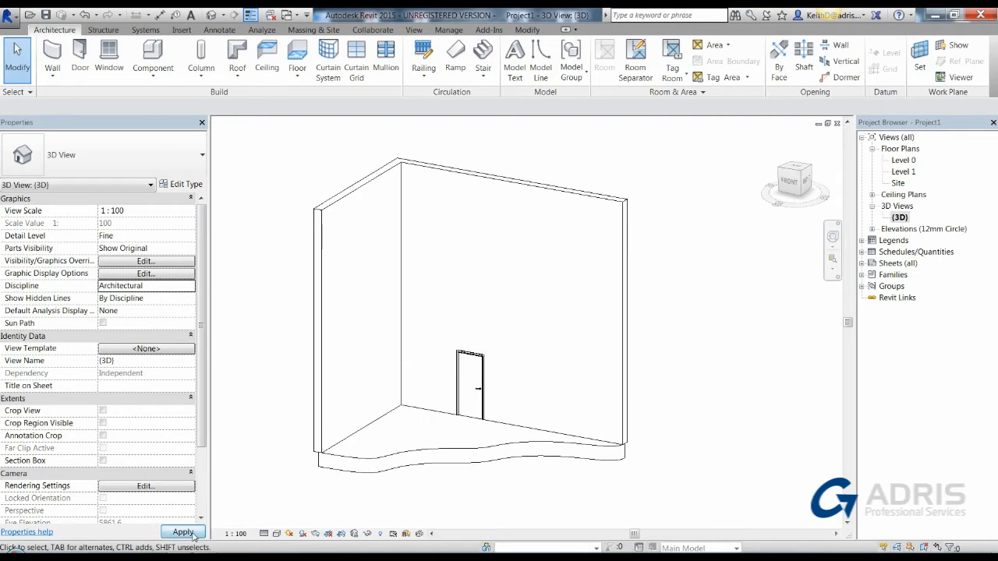
Set Show Hidden Lines back to All and check the properties of the shorter wall adjoining the door wall
left_click(175, 299)
left_click(190, 298)
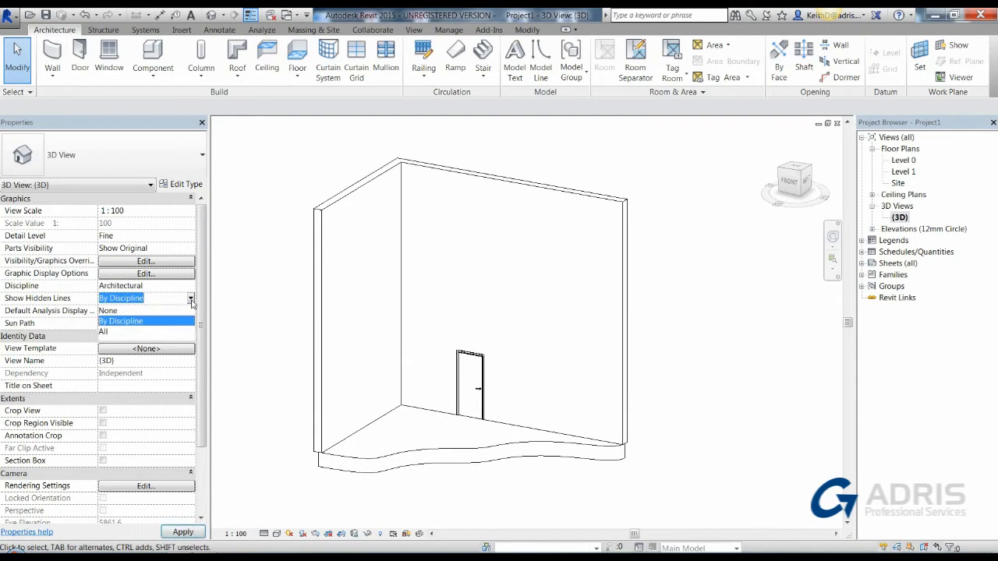
left_click(117, 331)
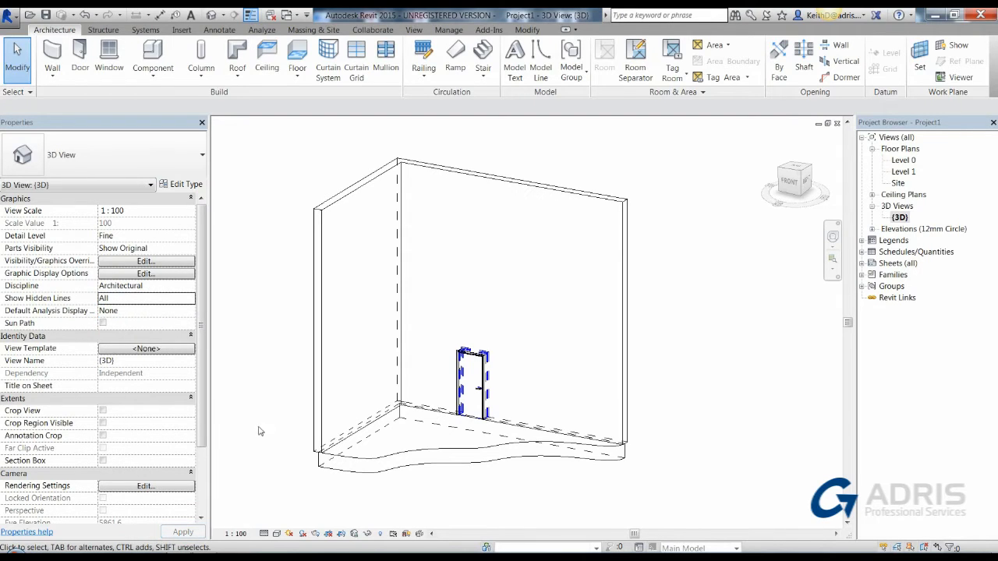
left_click(349, 195)
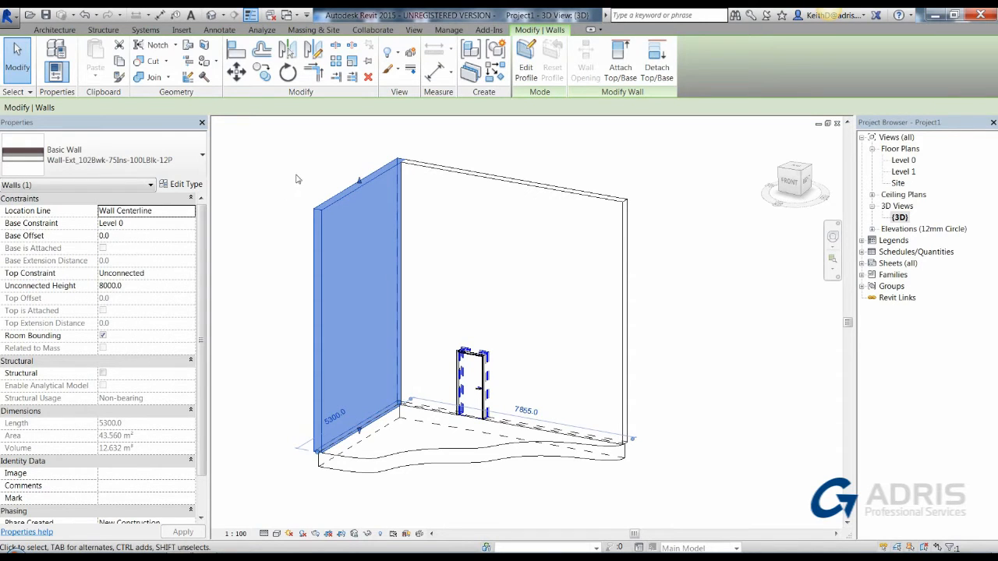
left_click(263, 236)
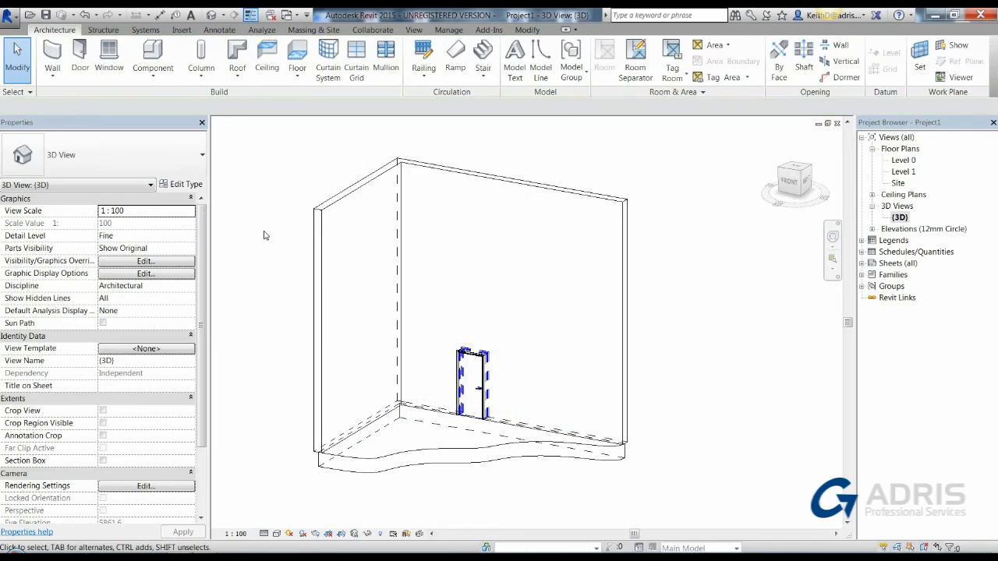
Set the 3D view's Show Hidden Lines property to None
left_click(156, 301)
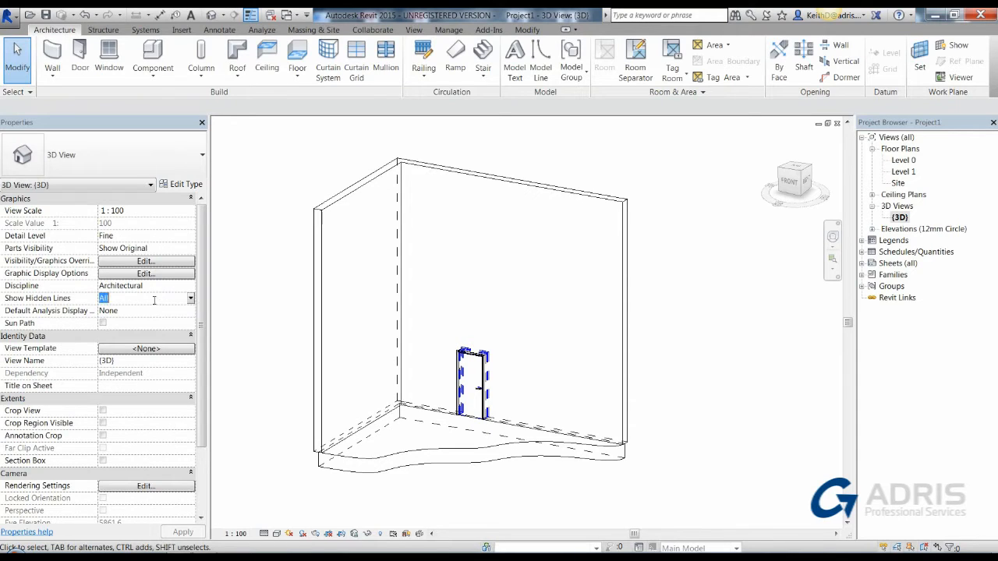
left_click(191, 301)
left_click(150, 312)
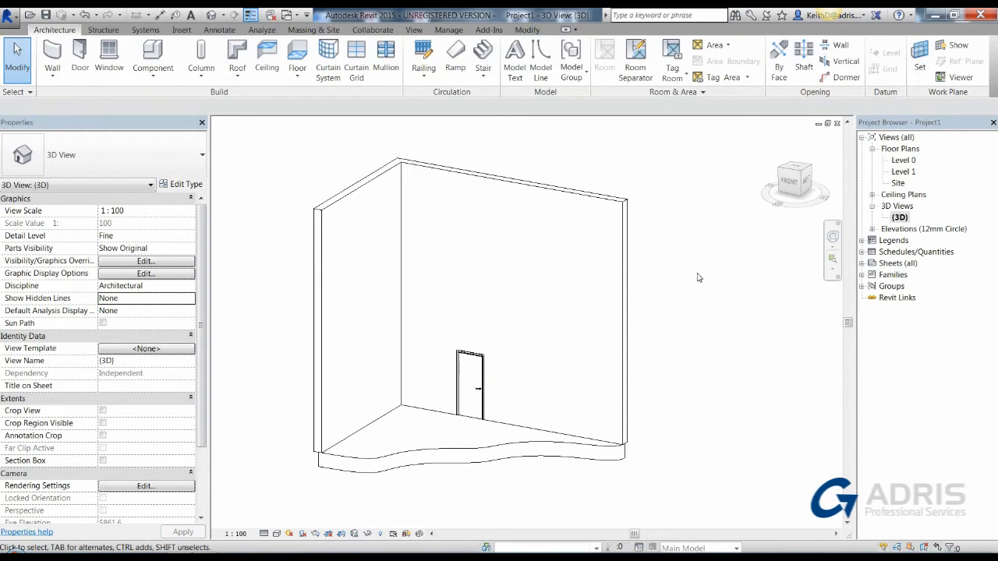
scroll(684, 275, "down", 1)
middle_click_drag(685, 274, 667, 274)
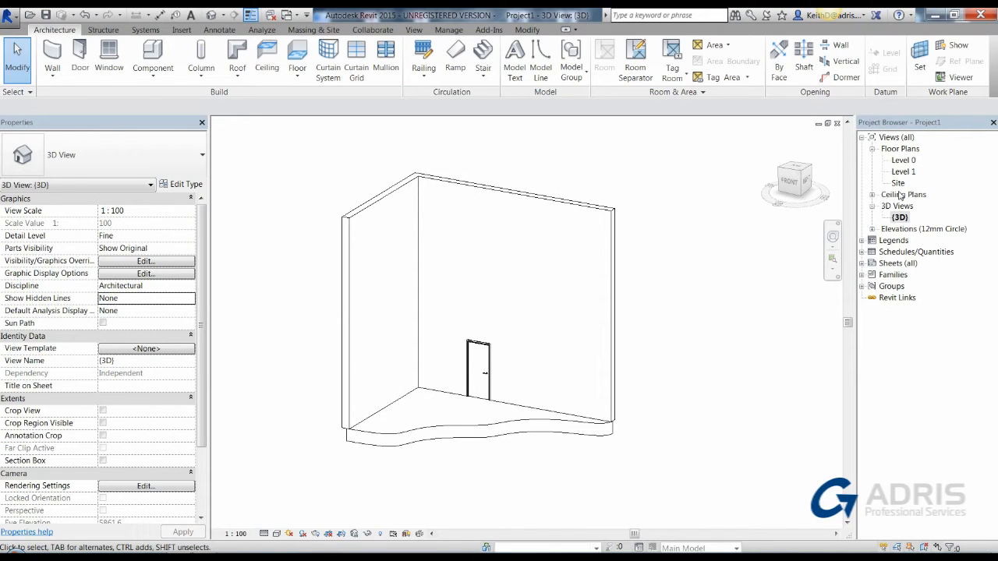
middle_click(704, 262)
middle_click(704, 262)
scroll(704, 262, "down", 1)
middle_click_drag(704, 262, 665, 275)
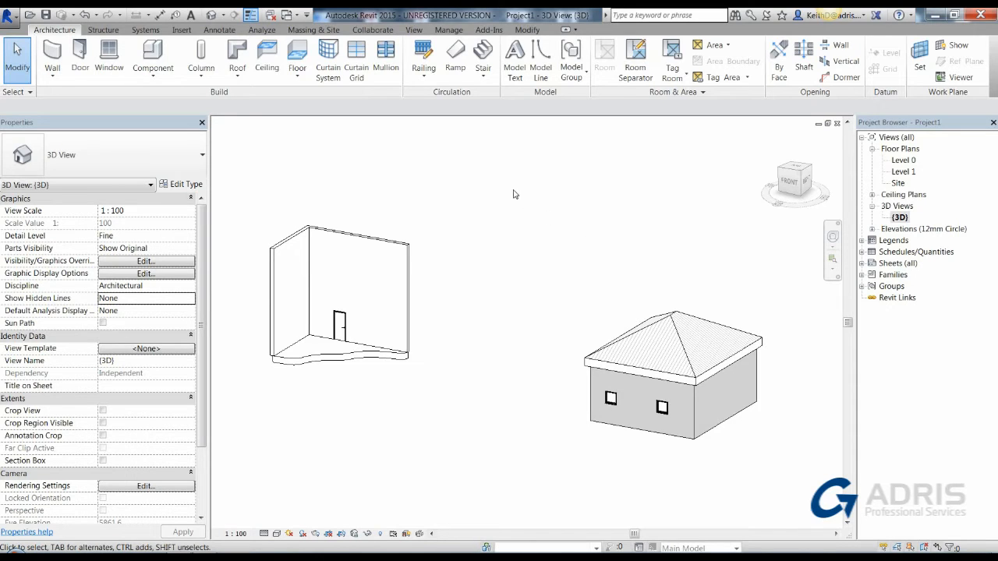
left_click(181, 30)
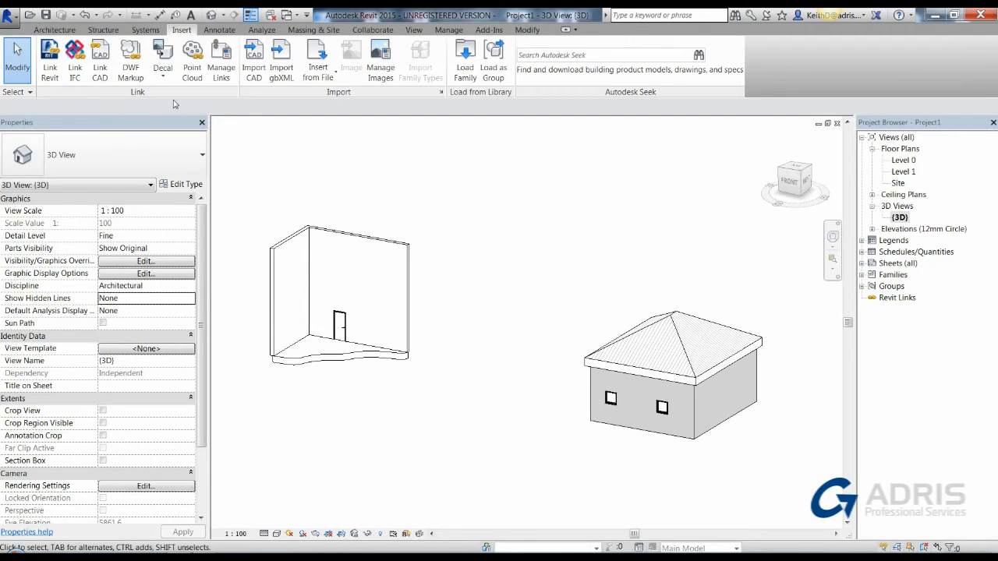
left_click(76, 65)
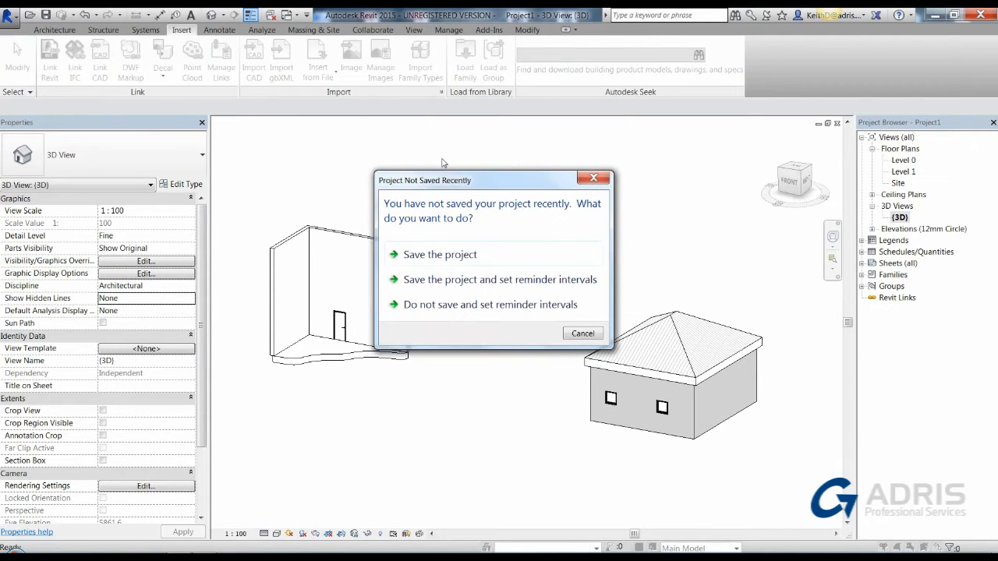
left_click(496, 258)
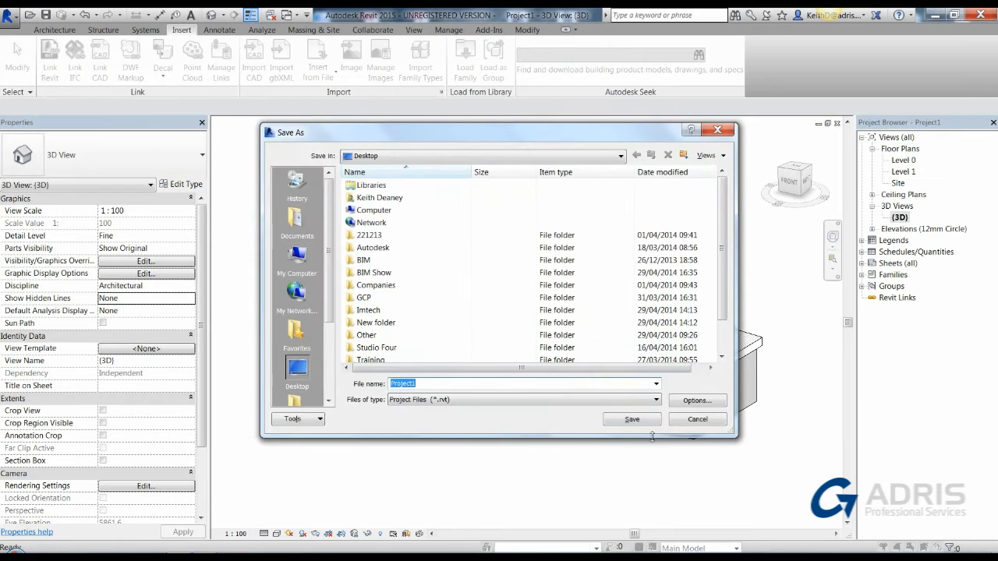
left_click(697, 419)
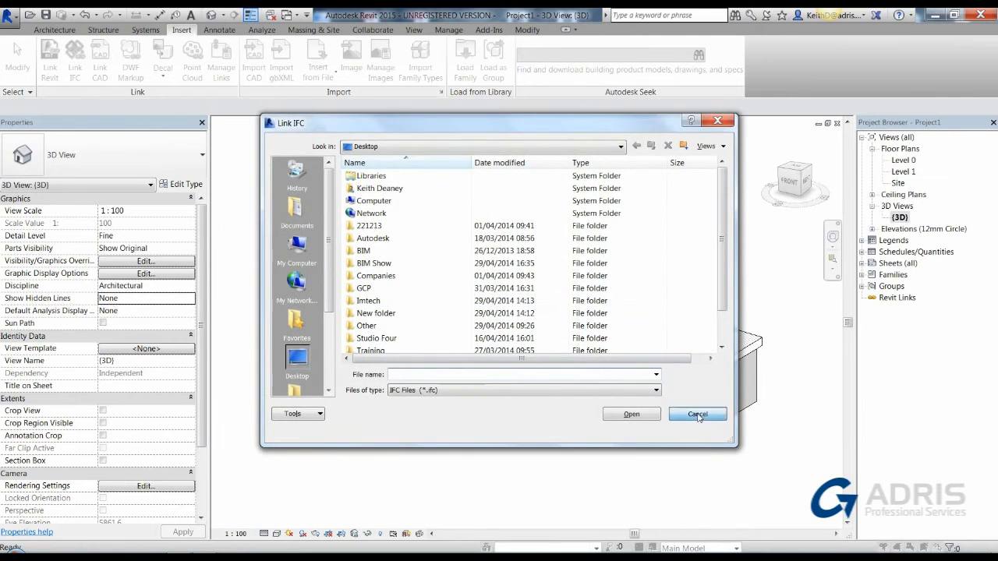
left_click(697, 415)
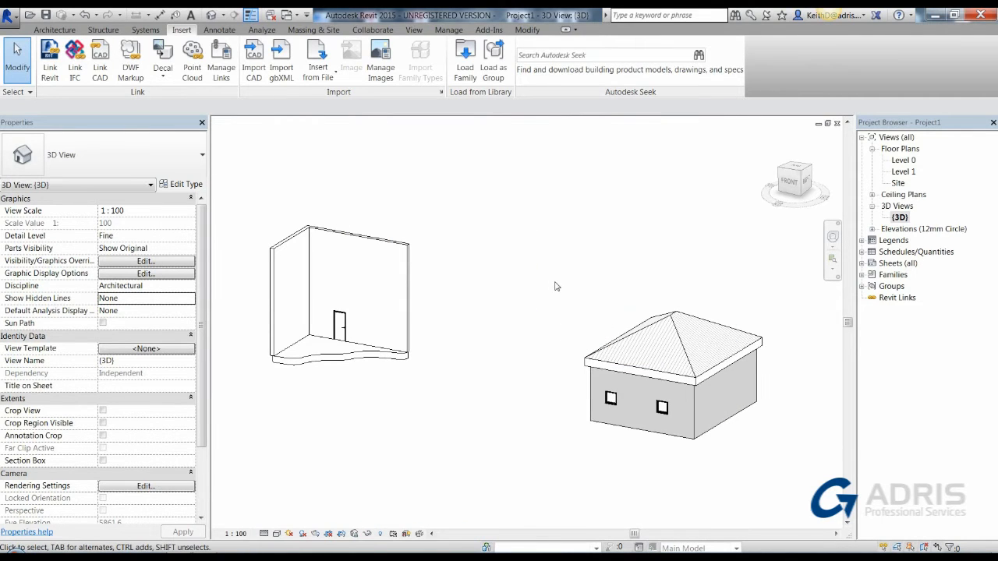
Link the IFC file BMS_125-Structural Model 111113 IFC2.ifc from the Desktop, reviewing the supported IFC file types
left_click(75, 55)
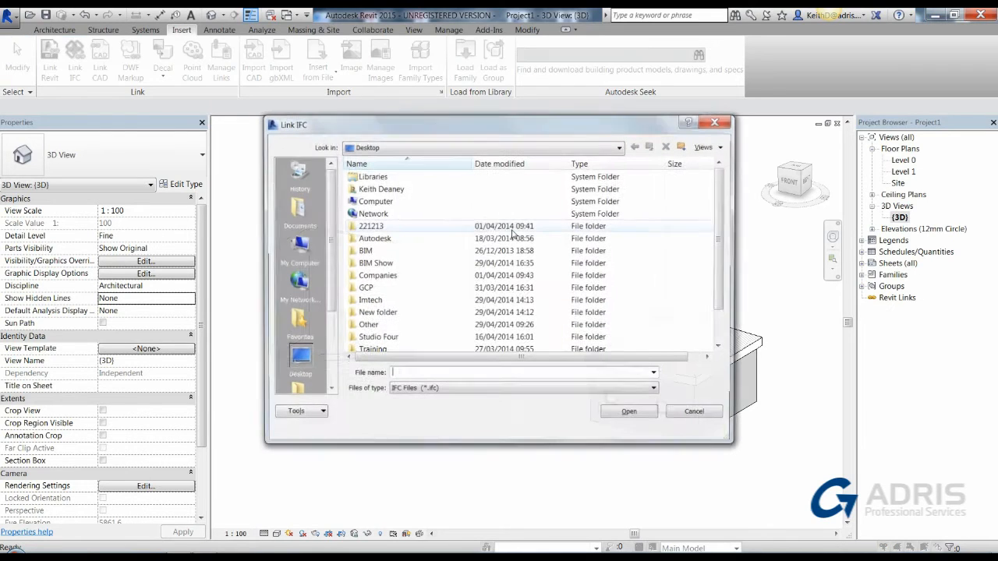
left_click_drag(722, 253, 743, 368)
left_click(422, 327)
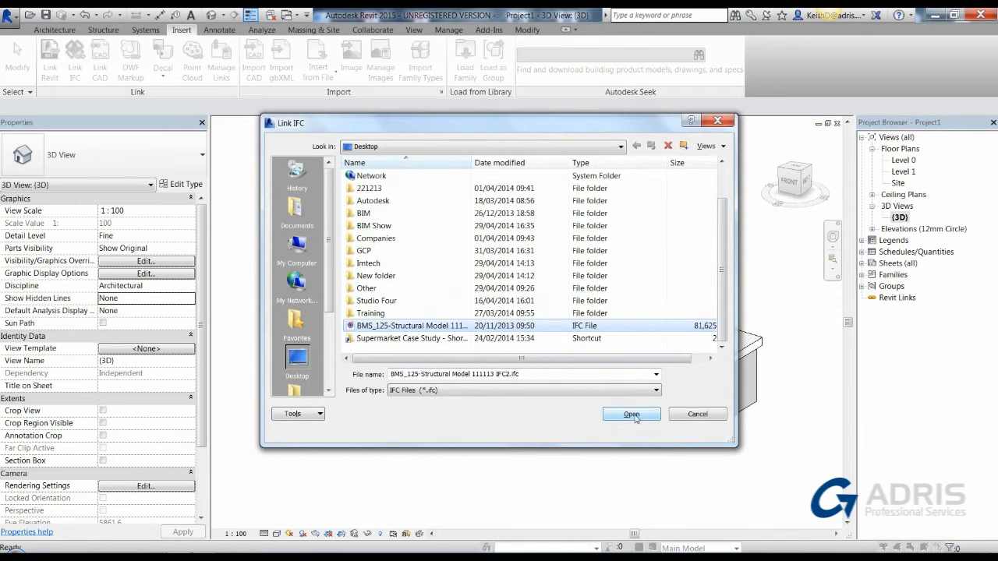
left_click(625, 389)
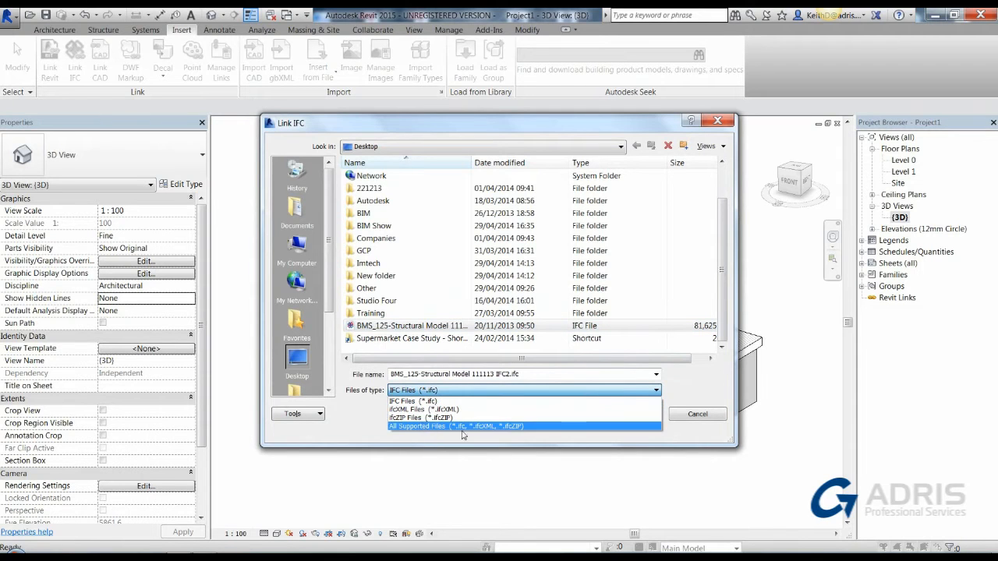
left_click(710, 389)
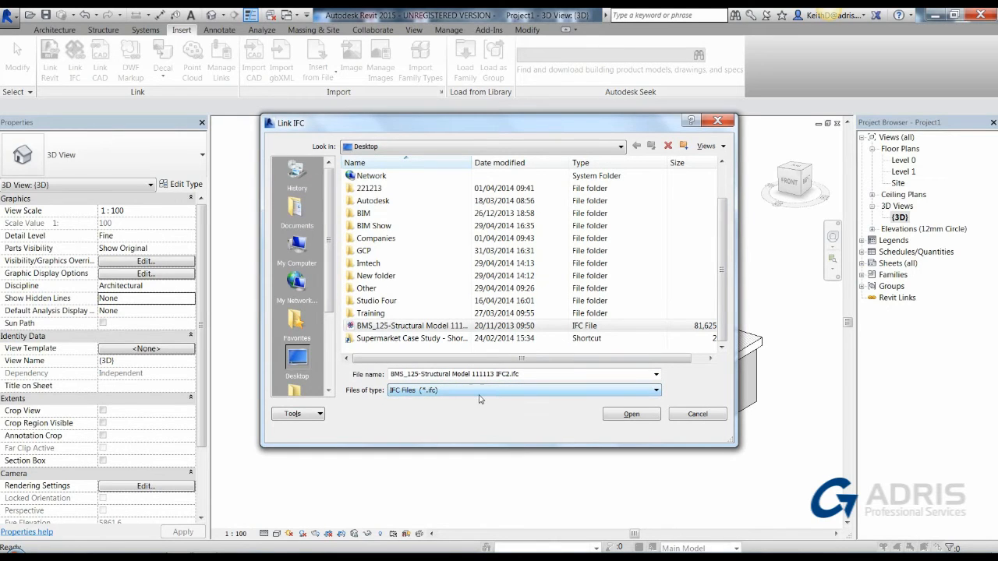
left_click(632, 414)
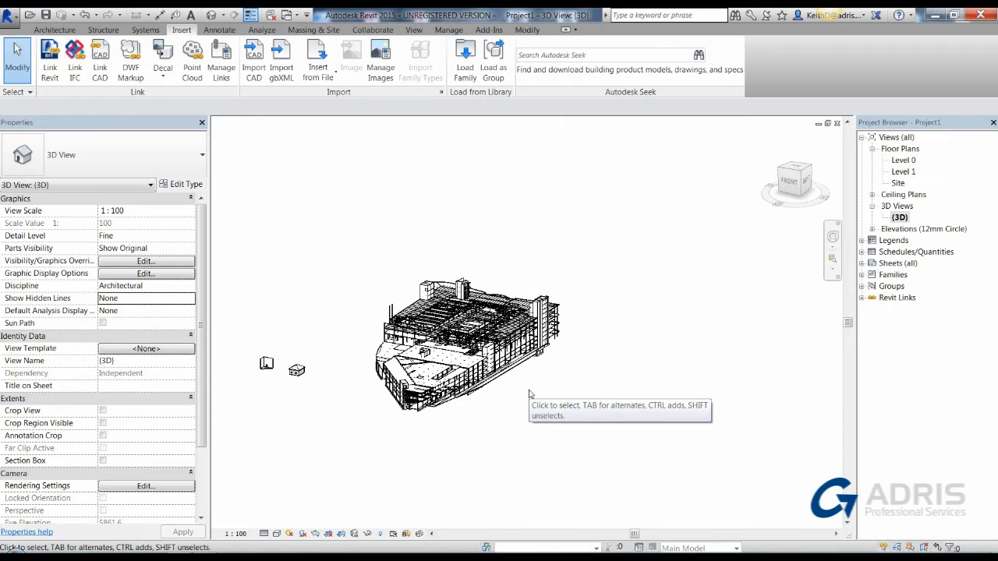
Inspect the linked structural model's properties and its entry under Revit Links in the project tree
left_click(483, 384)
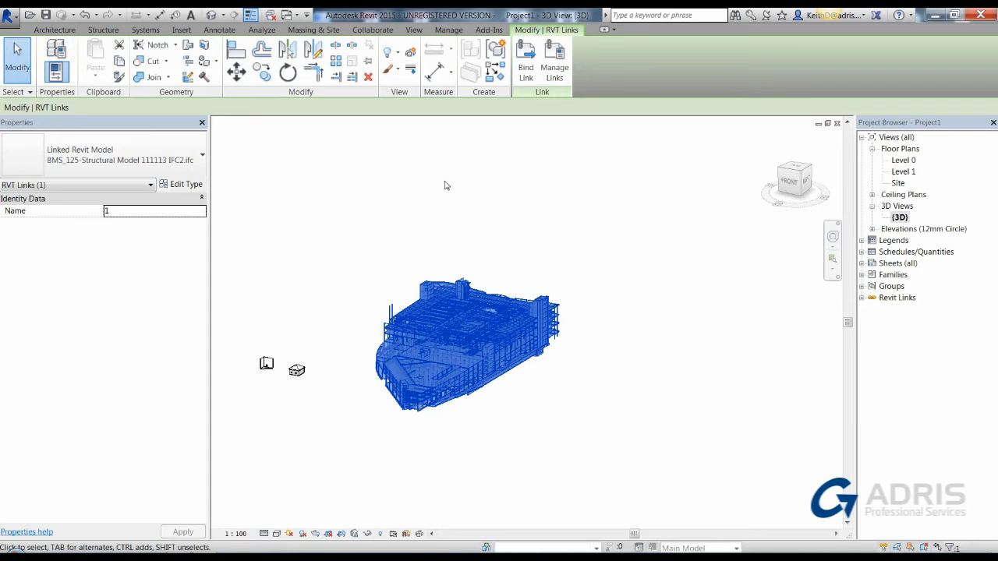
left_click(861, 298)
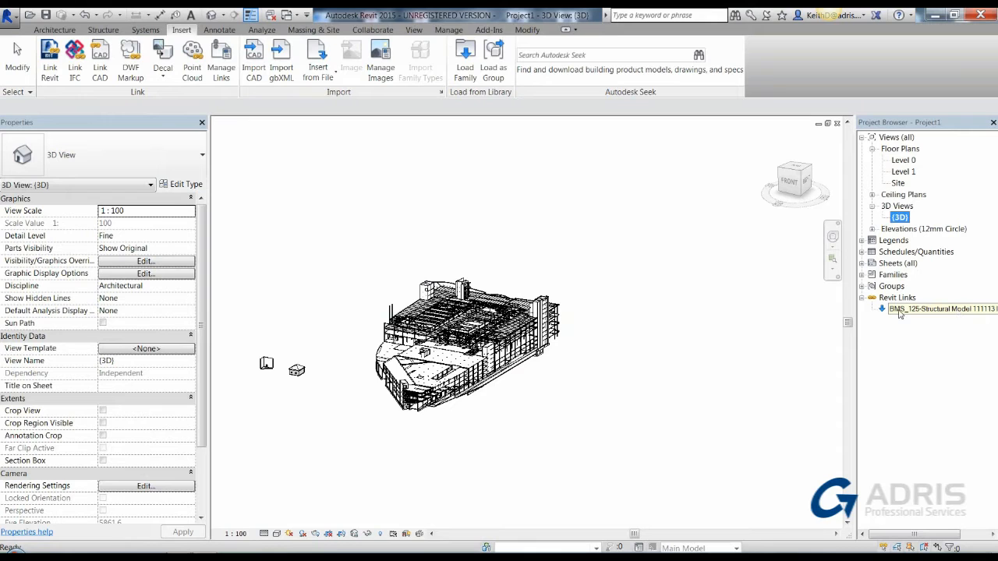
left_click(572, 266)
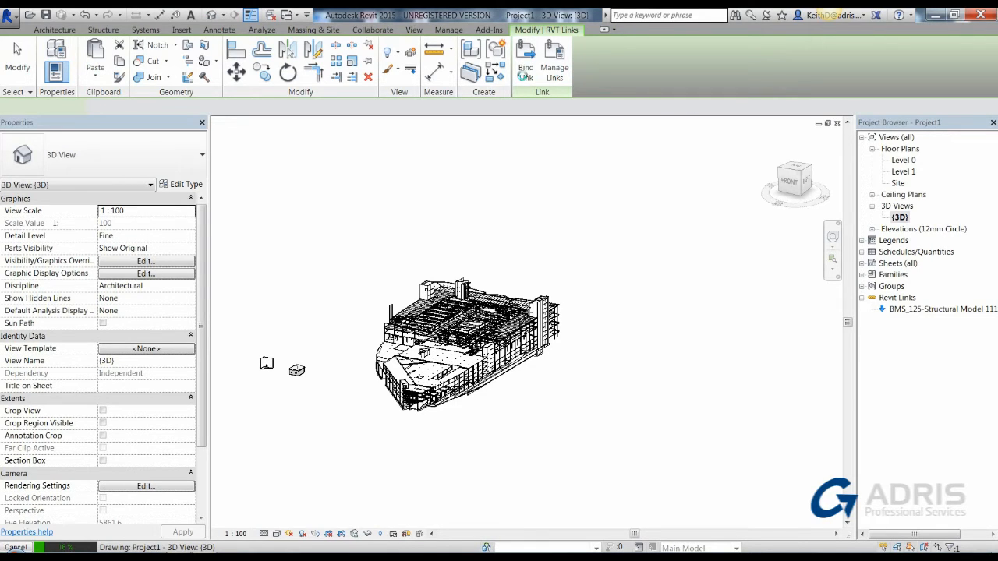
Inspect the linked structural model's entry among the project's IFC links in Manage Links
left_click(554, 68)
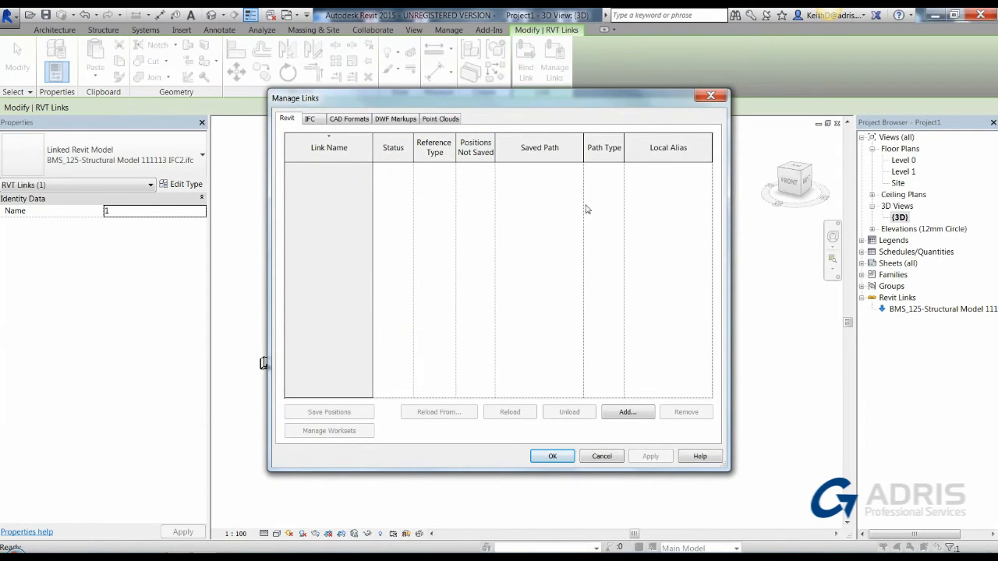
left_click(311, 121)
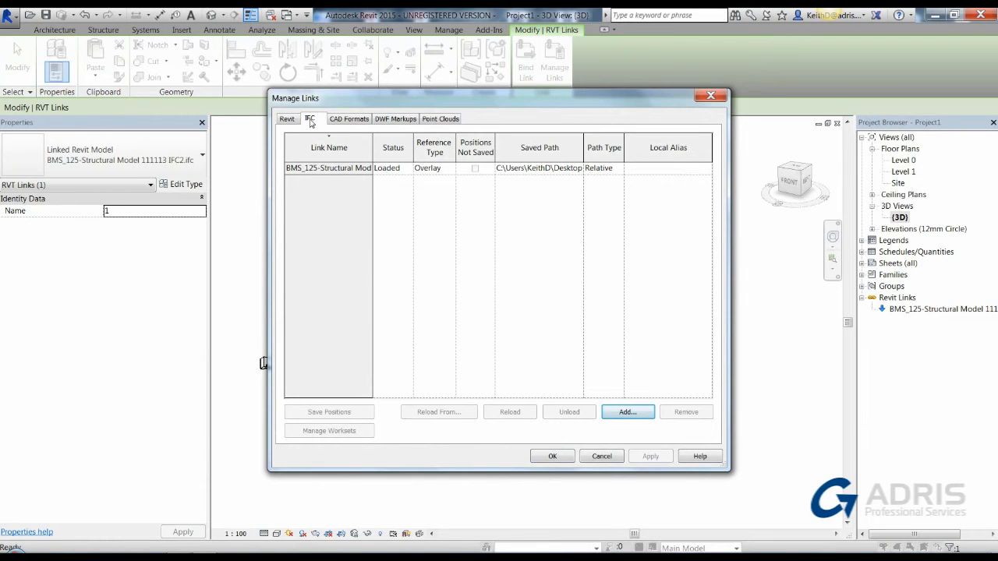
left_click(322, 168)
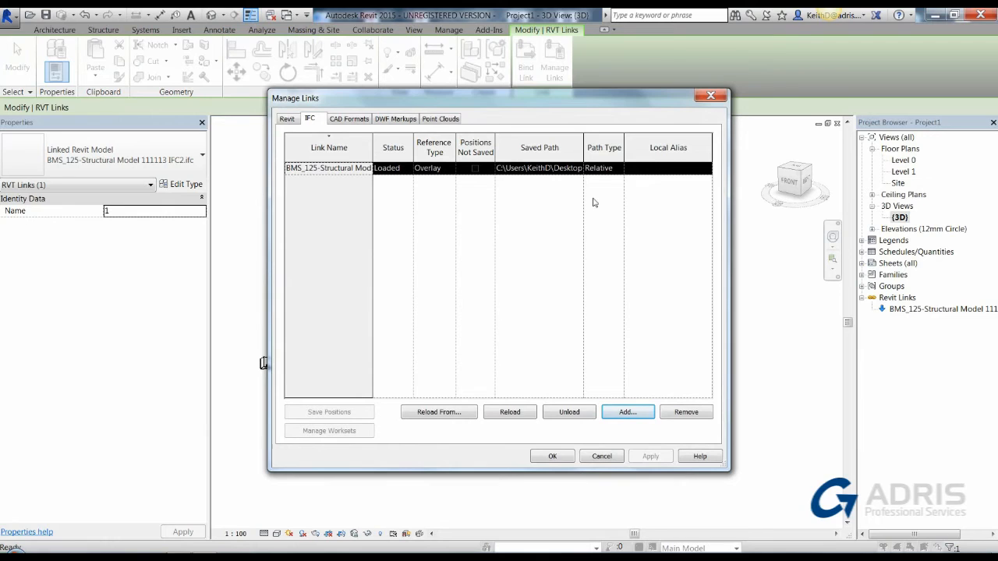
left_click(552, 457)
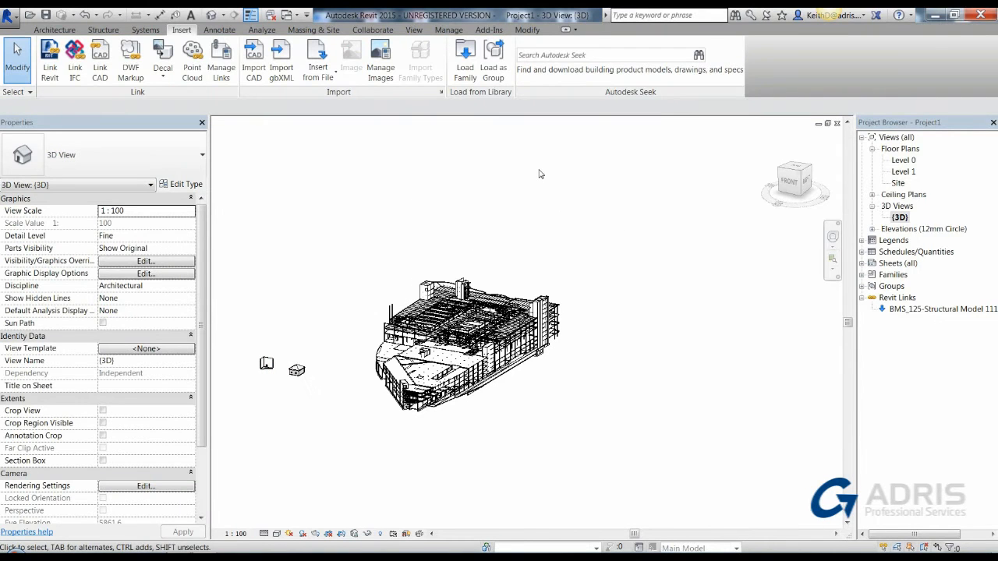
Review the linked structural model's display settings and its instance in the 3D view's Visibility/Graphic Overrides for Revit links
key("v")
key("g")
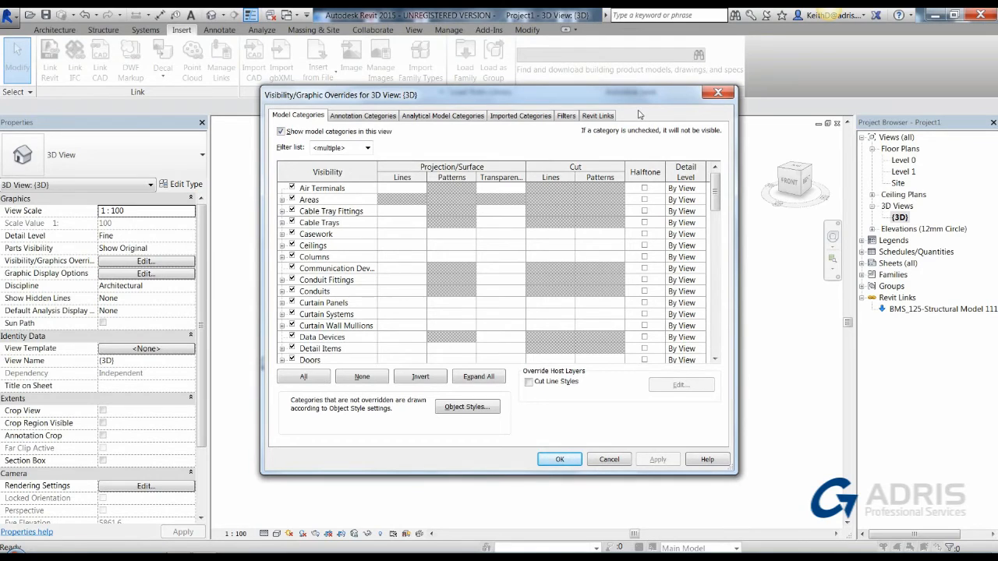
left_click(597, 116)
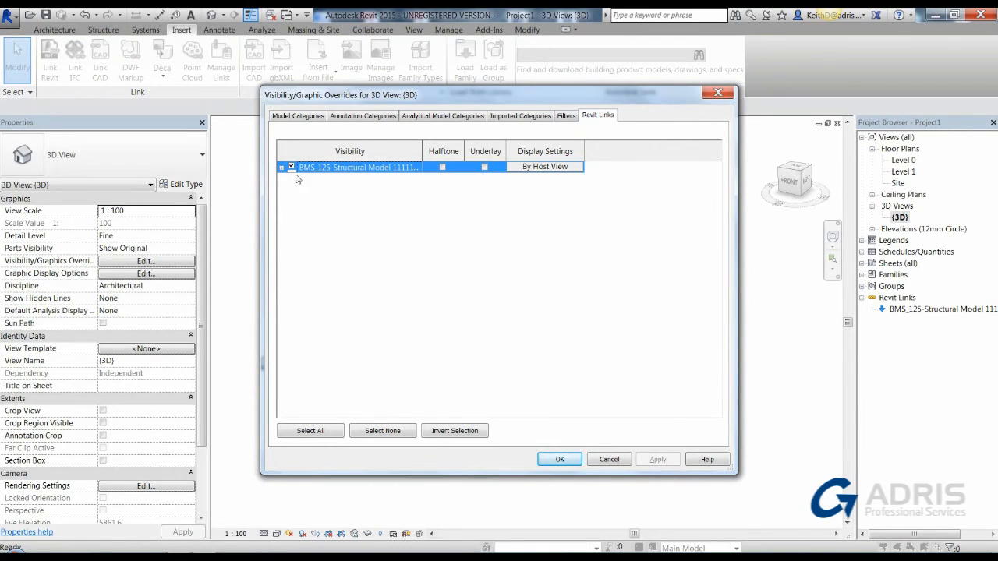
left_click(282, 168)
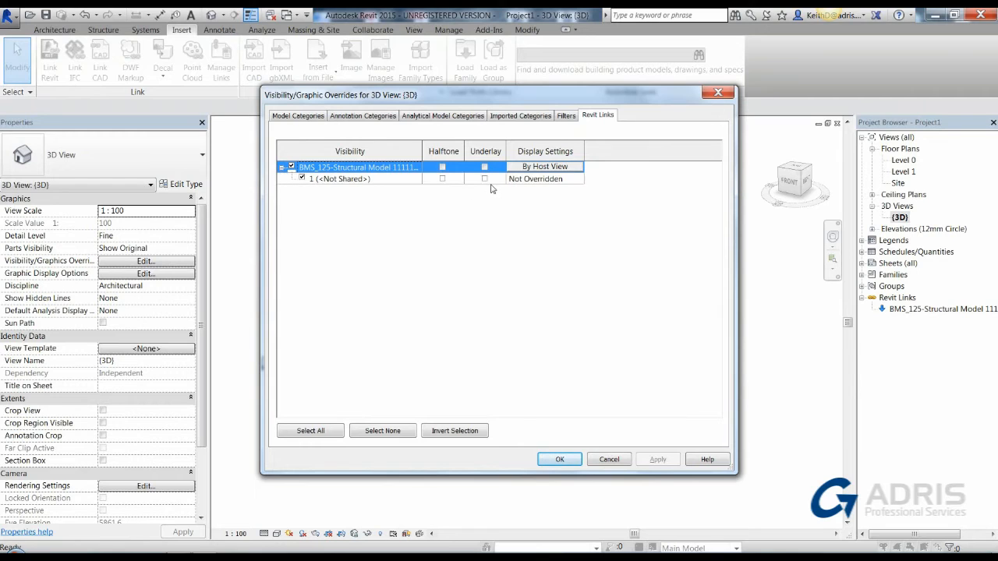
left_click(281, 168)
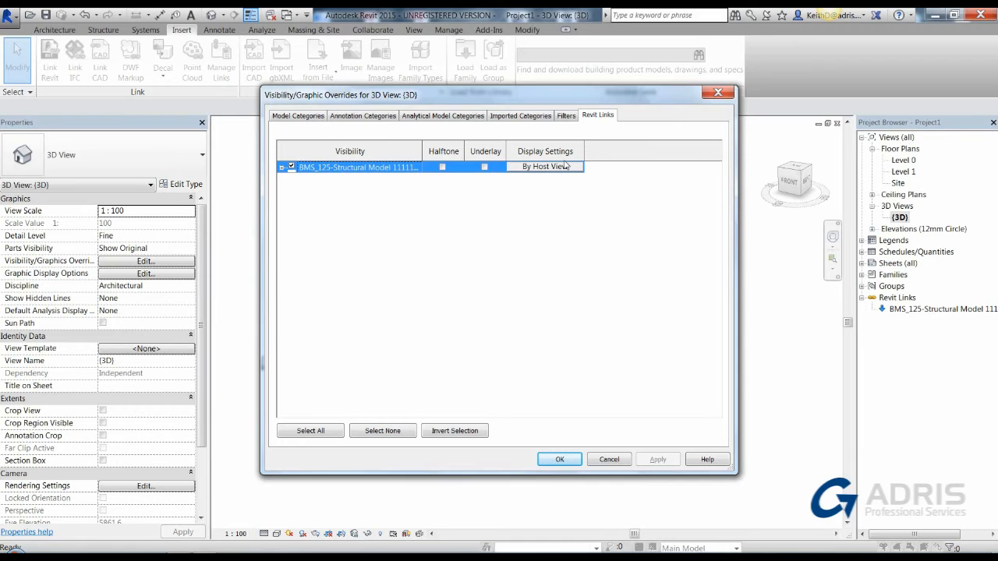
left_click(567, 465)
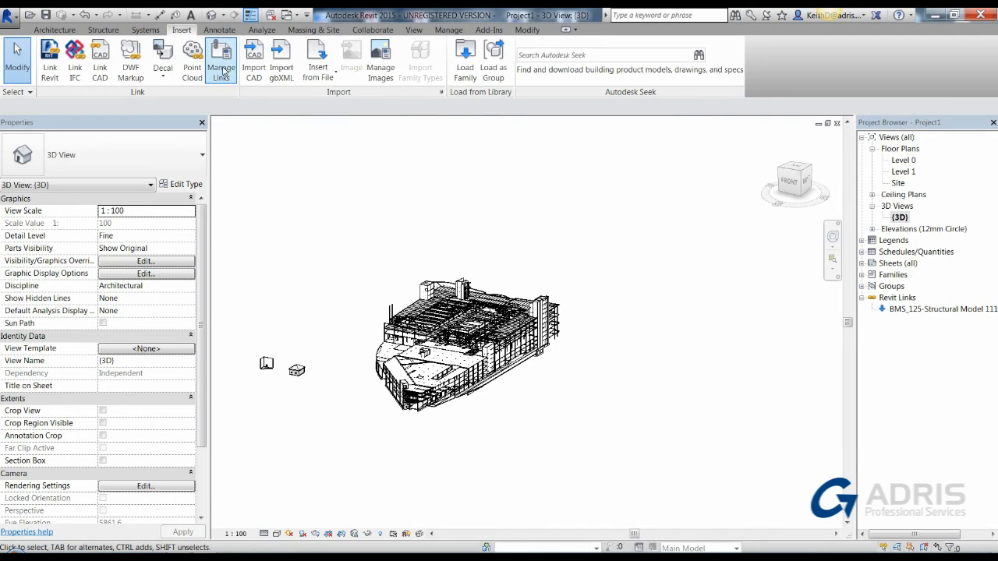
Remove the BMS_125-Structural Model IFC link from the project
left_click(222, 72)
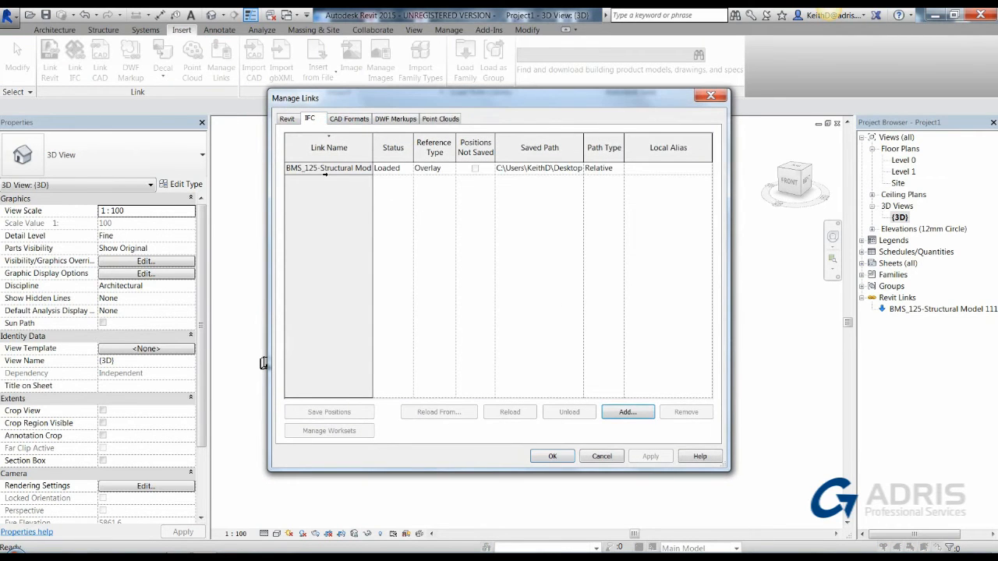
left_click(325, 170)
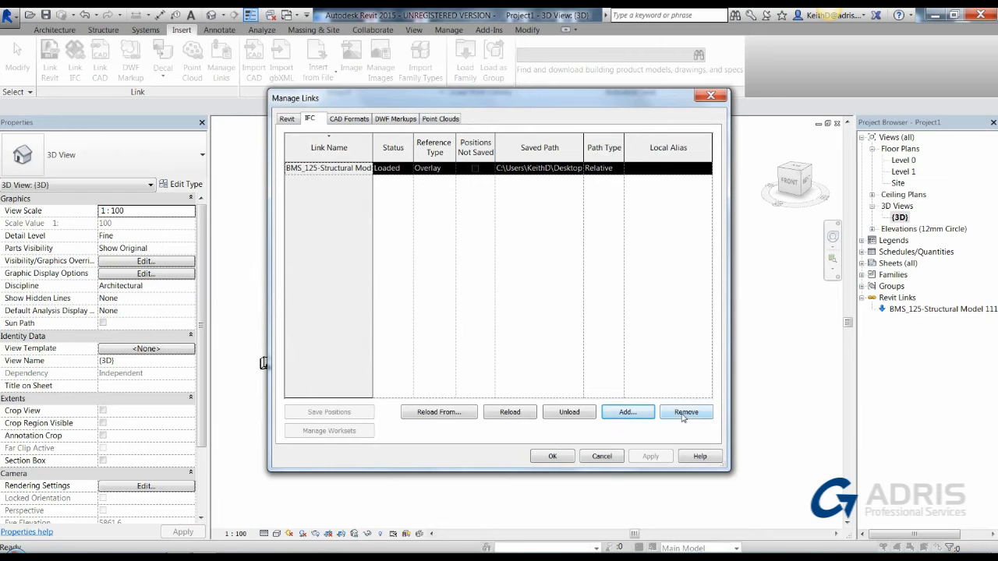
left_click(683, 418)
left_click(543, 309)
left_click(552, 456)
Assign the image BIM For Manufacturing.JPG from the Desktop to the Image property of the door in the wall
scroll(484, 355, "up", 8)
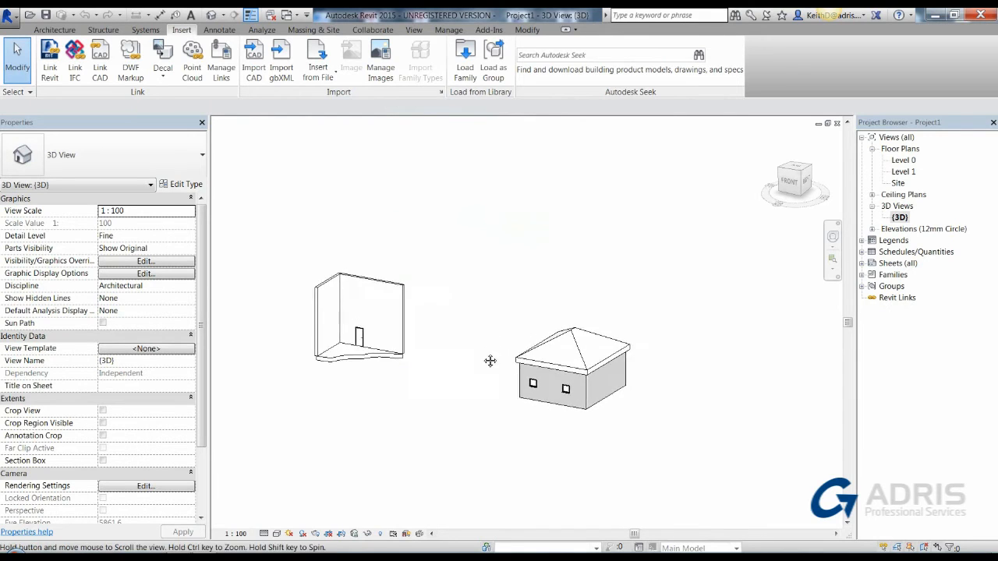
scroll(483, 357, "up", 3)
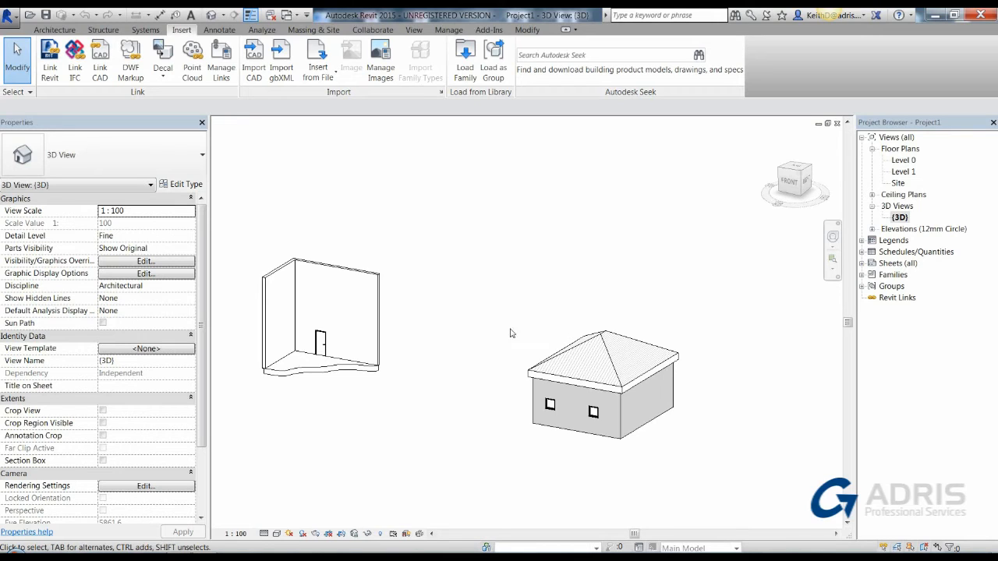
left_click(320, 348)
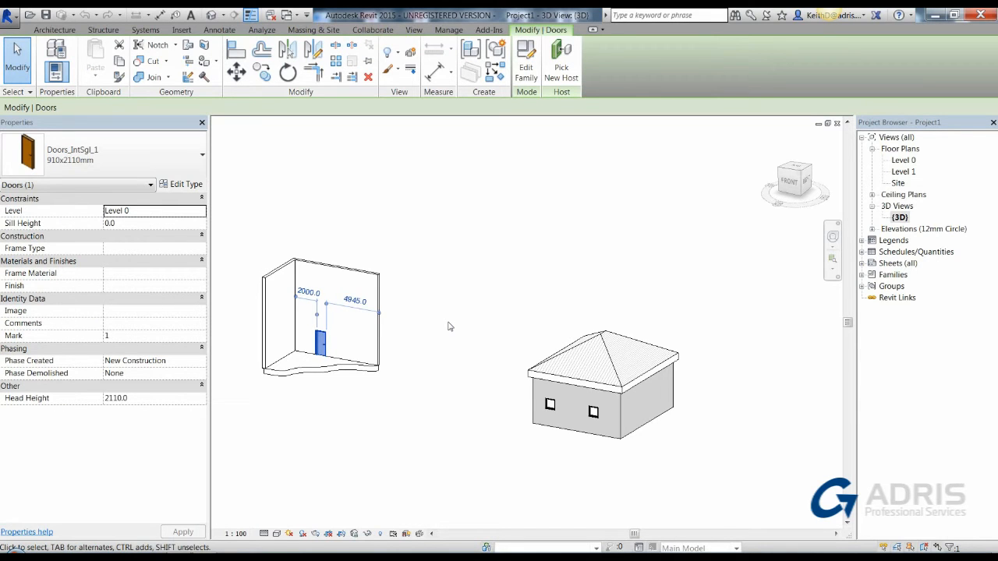
scroll(450, 328, "up", 5)
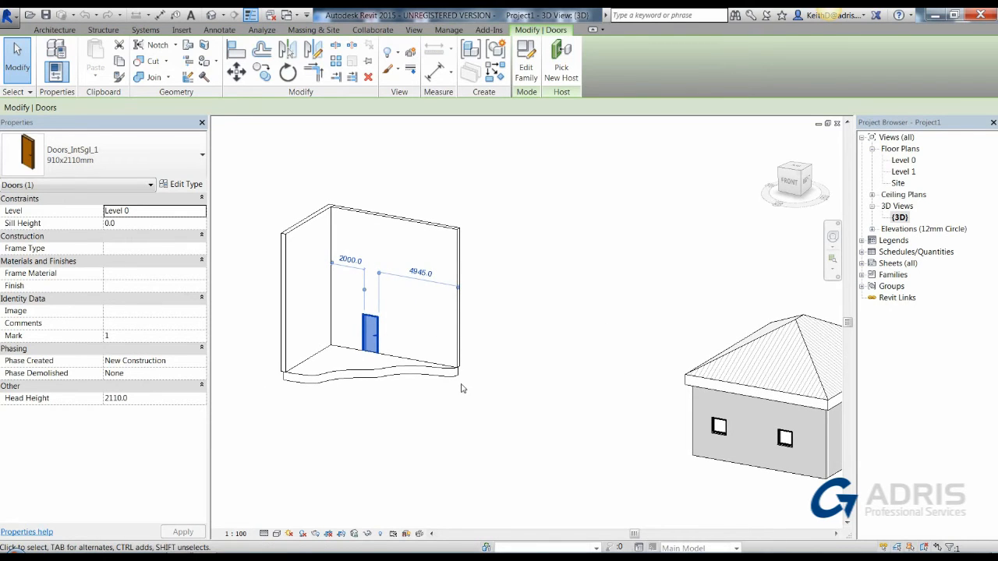
left_click(146, 311)
left_click(202, 311)
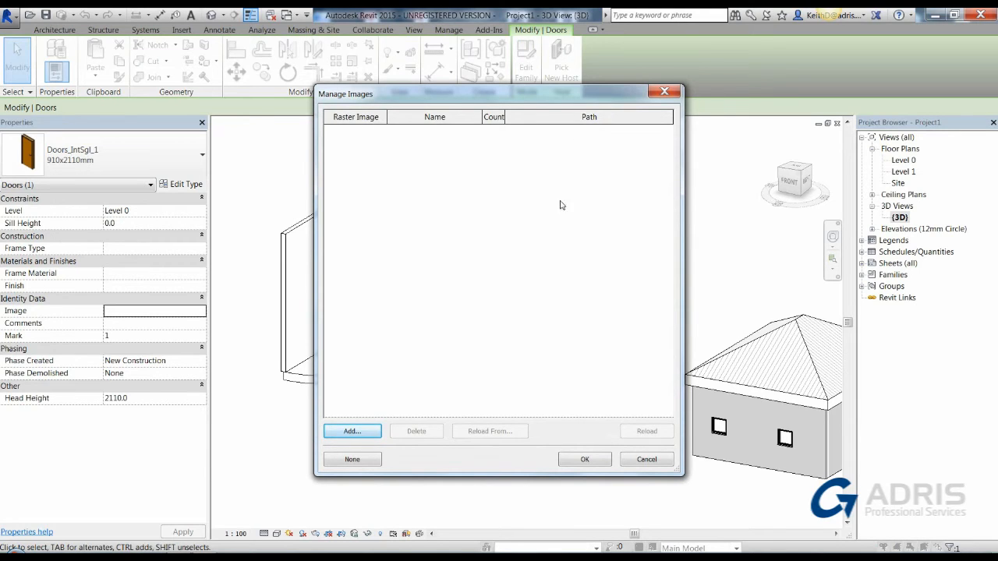
left_click(355, 433)
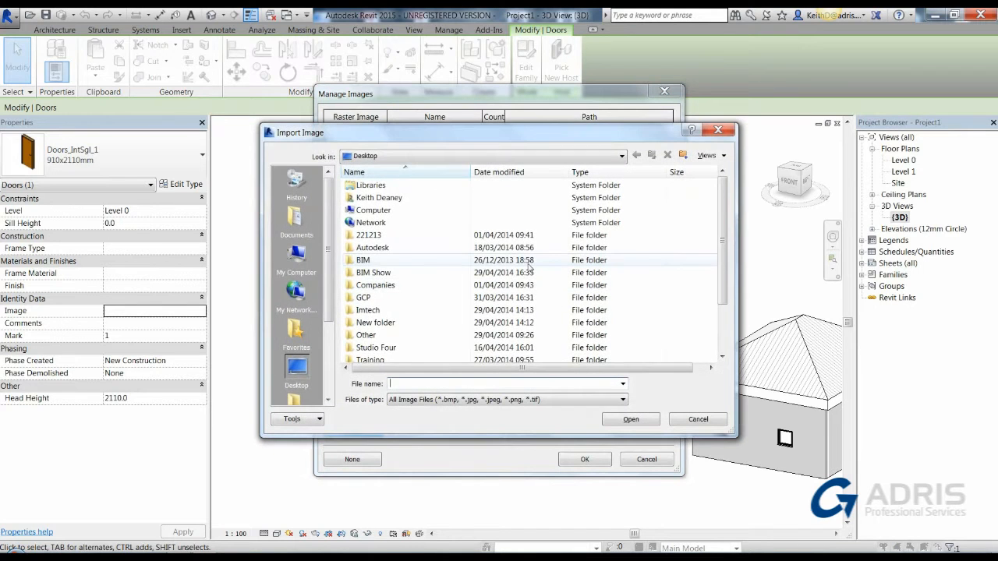
left_click_drag(725, 212, 728, 262)
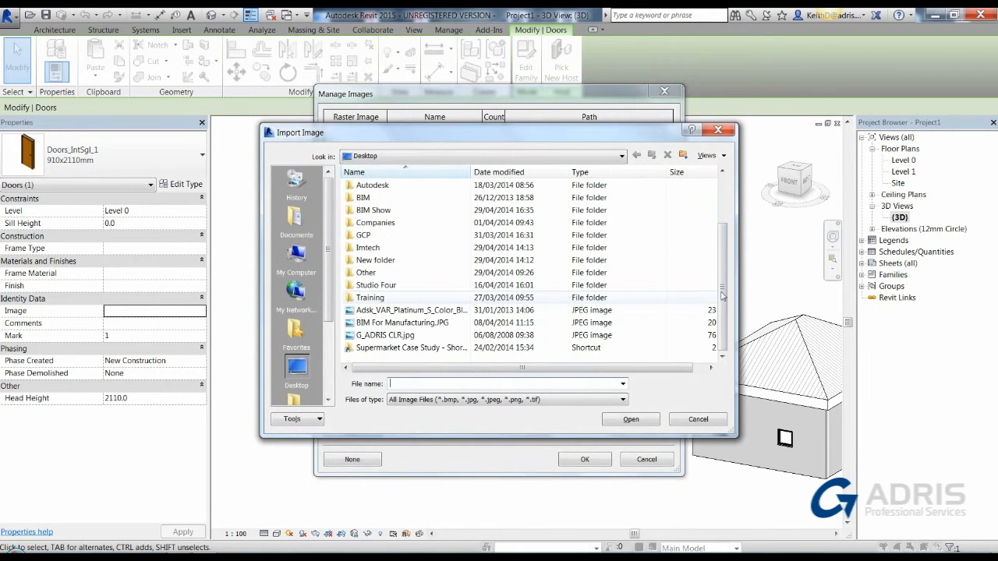
left_click(379, 323)
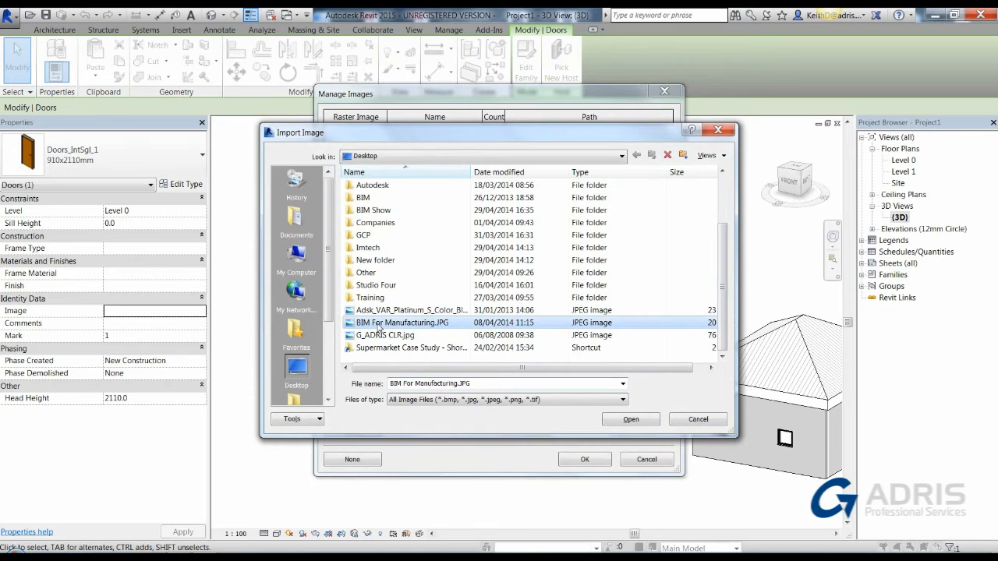
left_click(631, 420)
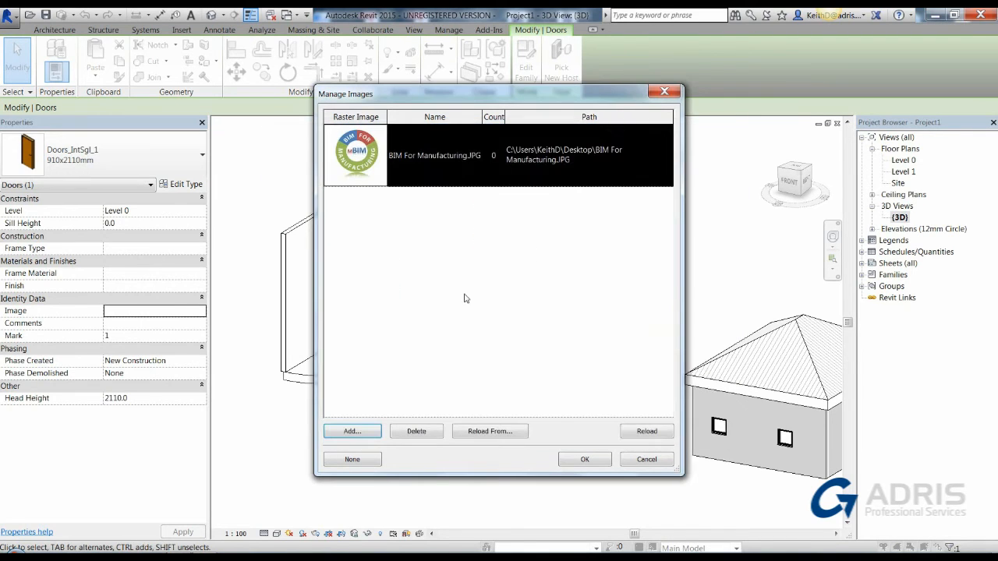
left_click(585, 460)
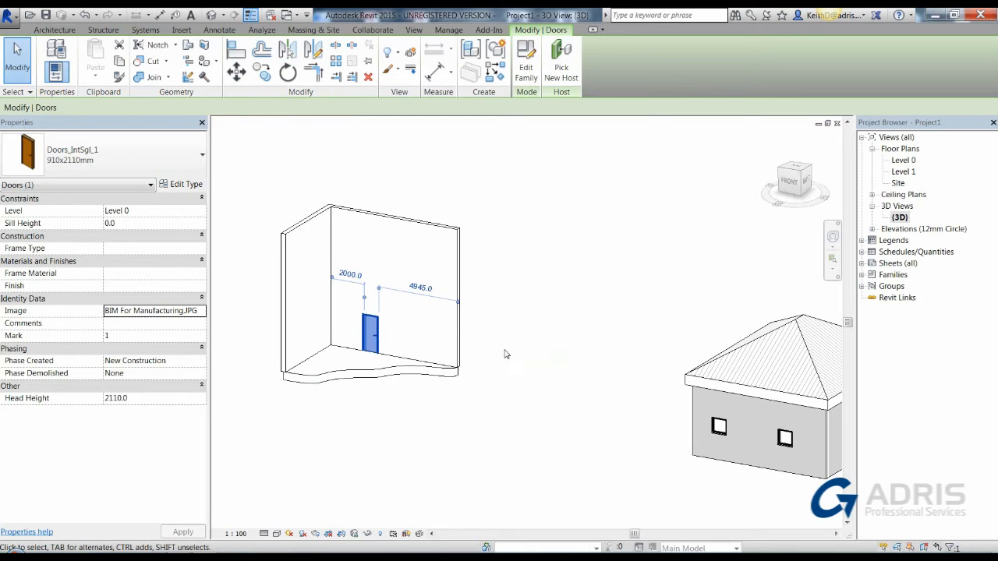
left_click(507, 353)
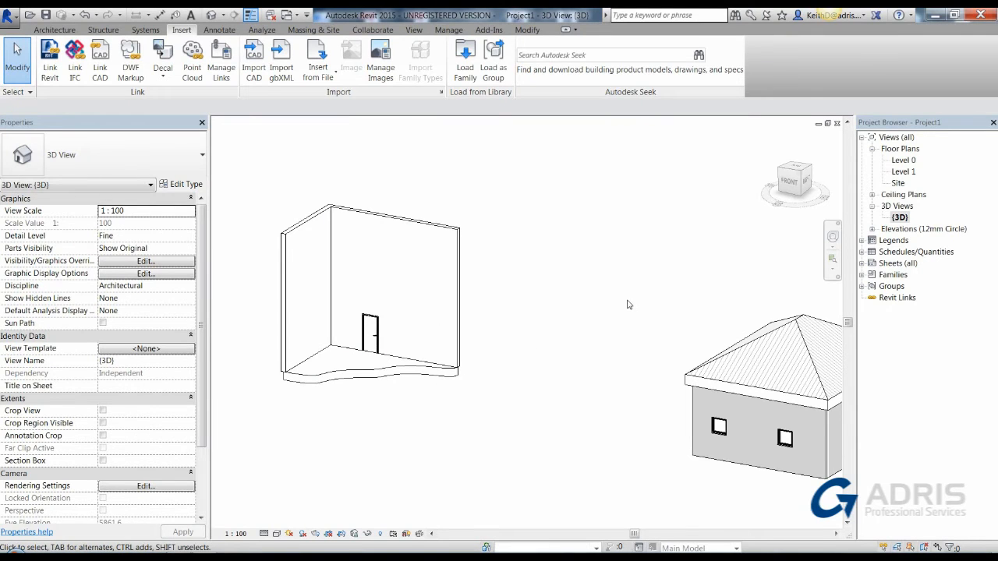
Create a new building-component schedule for the Doors category, named Door Schedule, with phase New Construction
left_click(862, 252)
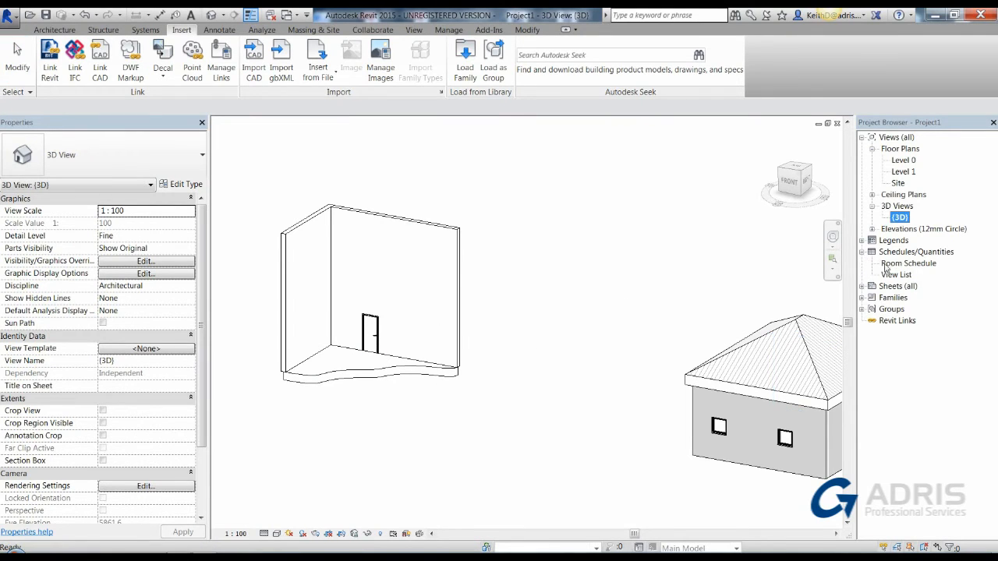
left_click(898, 254)
right_click(898, 255)
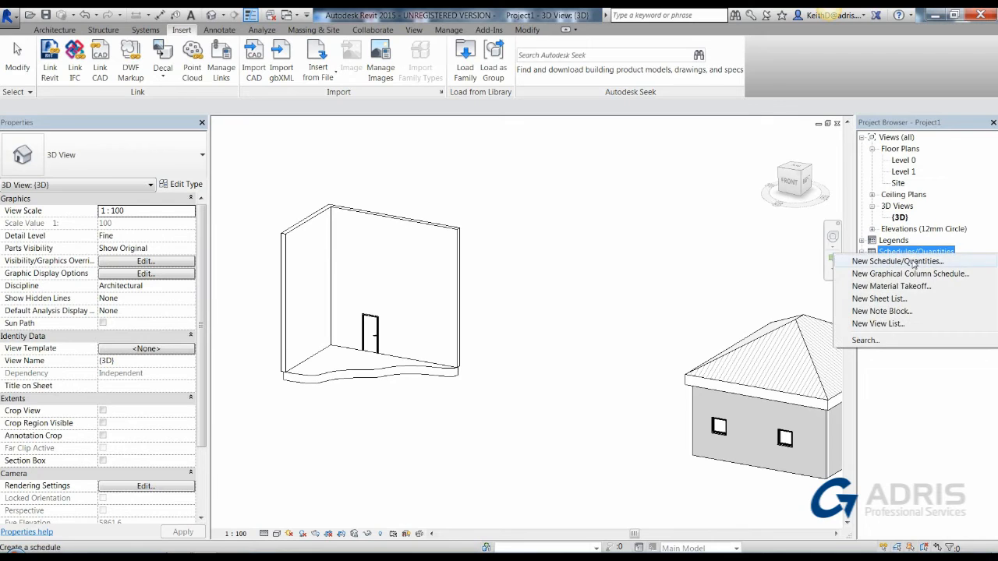
left_click(897, 262)
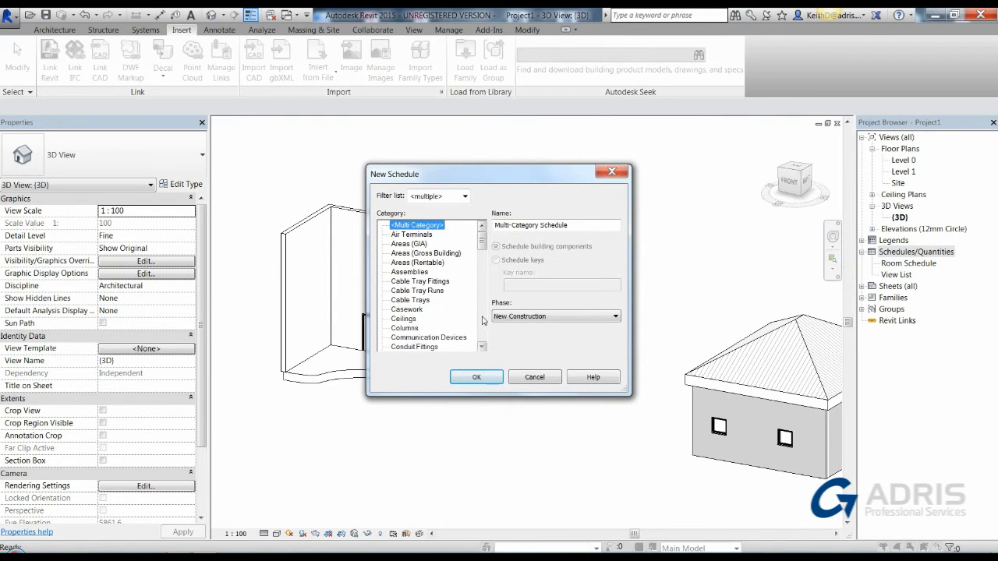
scroll(483, 319, "down", 5)
left_click(400, 290)
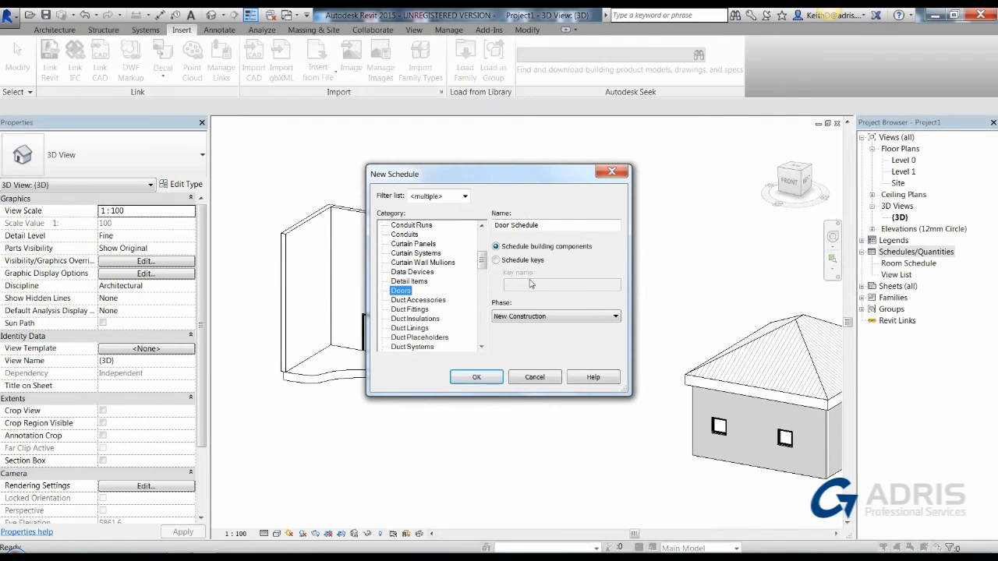
left_click(477, 377)
Add the Image and Family fields to the door schedule and generate it
scroll(450, 230, "down", 3)
scroll(451, 234, "down", 3)
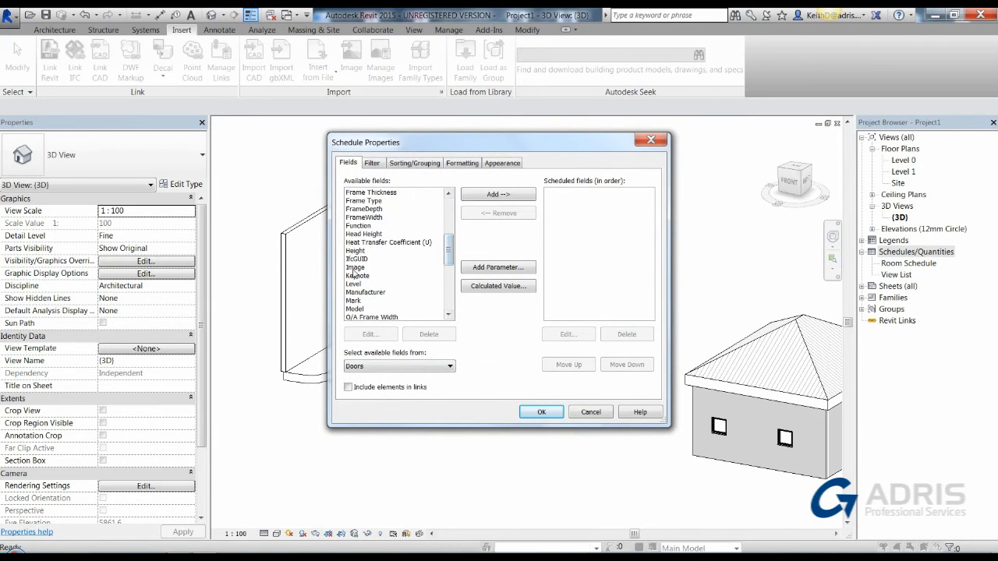
left_click(355, 267)
left_click(504, 195)
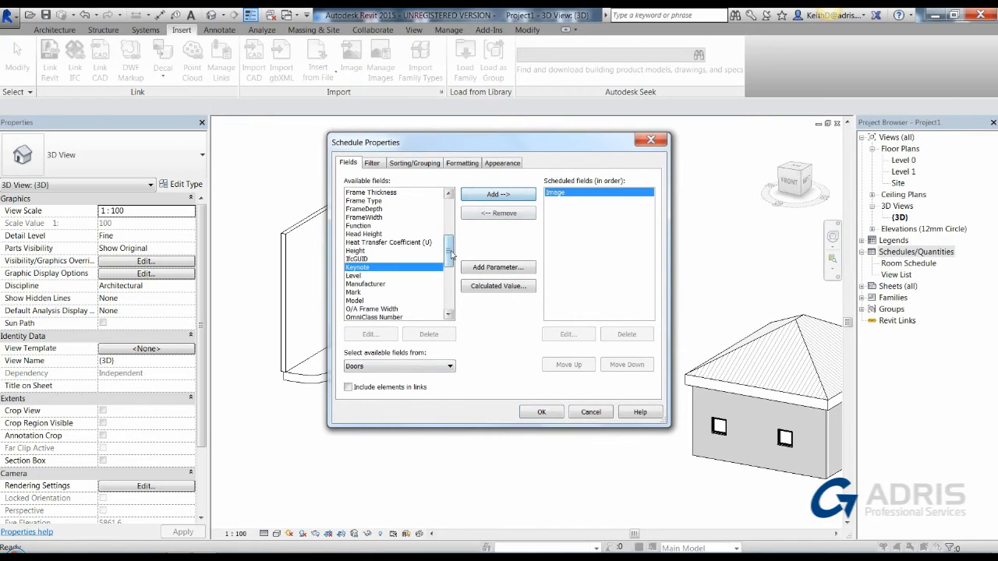
left_click_drag(448, 254, 459, 219)
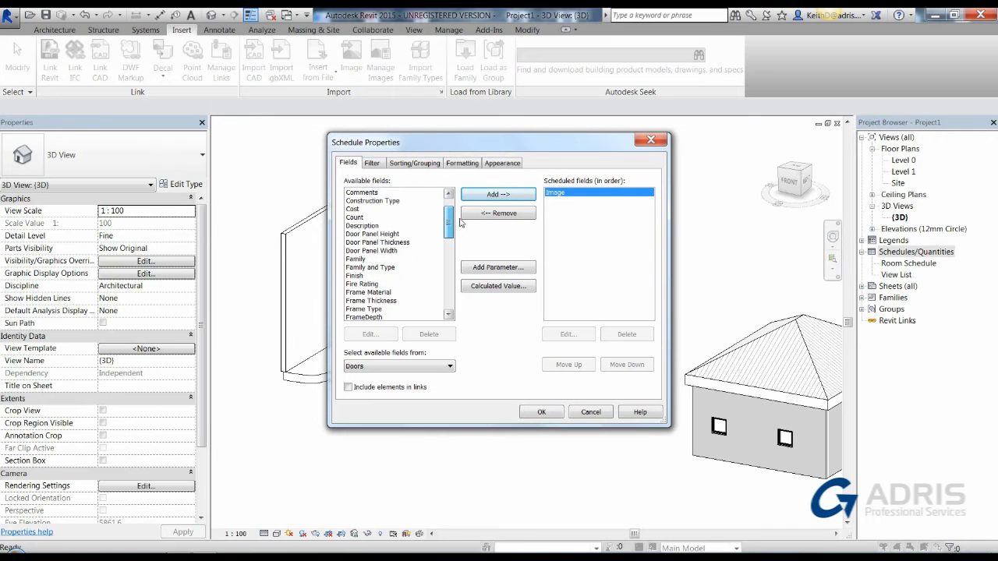
left_click(359, 259)
left_click(499, 194)
left_click(543, 412)
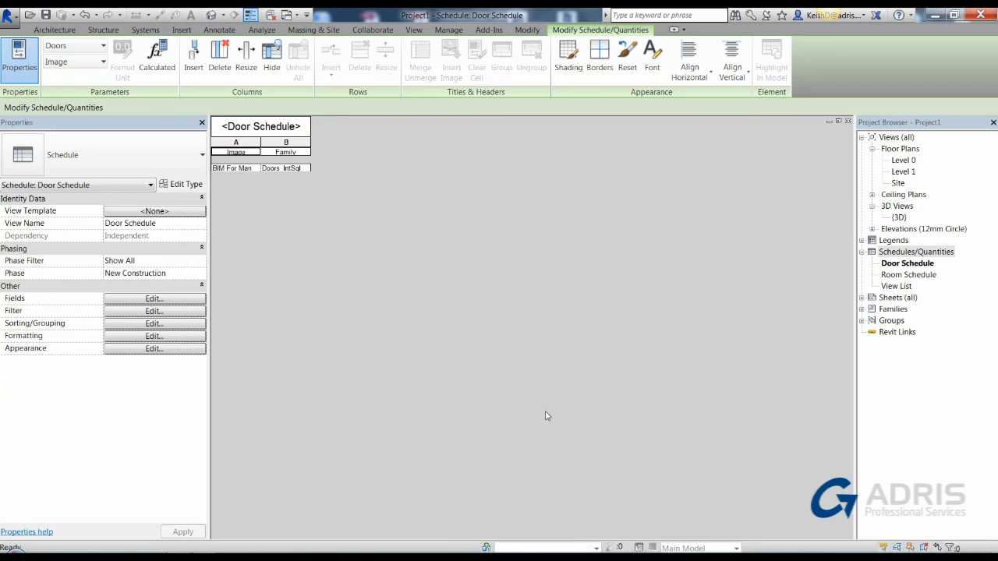
Widen the door schedule's columns so the full image file name and family name fit
left_click_drag(260, 141, 354, 143)
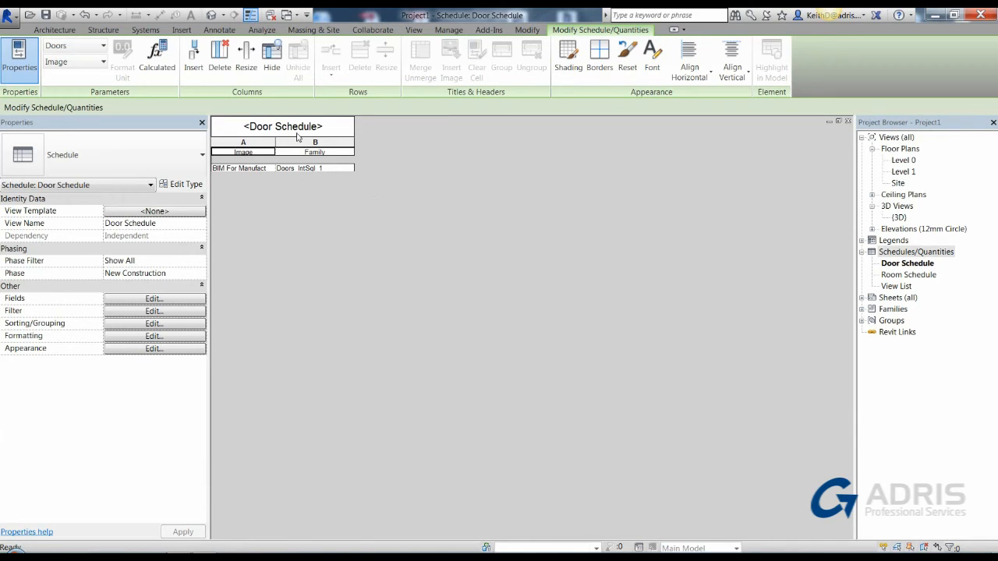
left_click(251, 170)
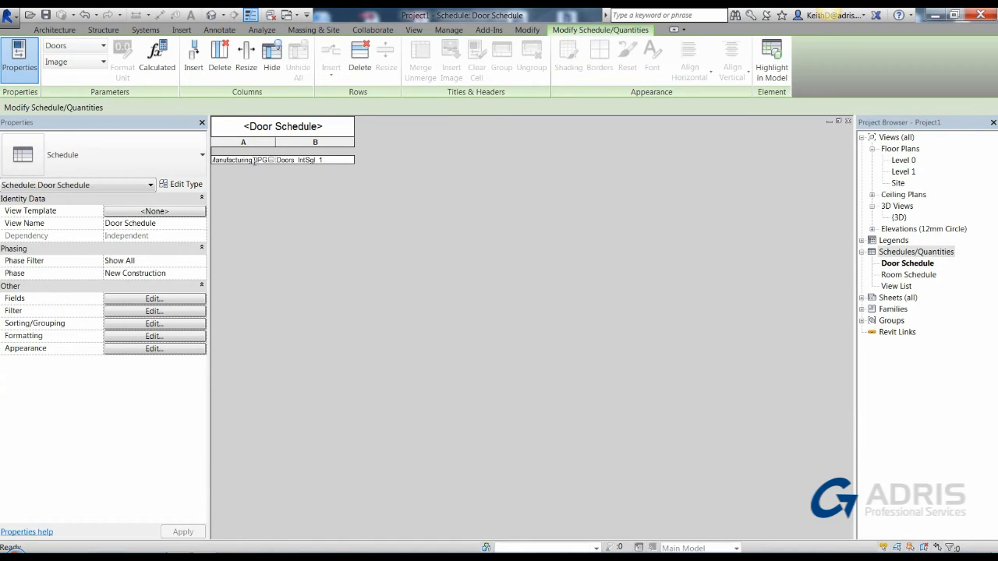
left_click_drag(276, 142, 367, 142)
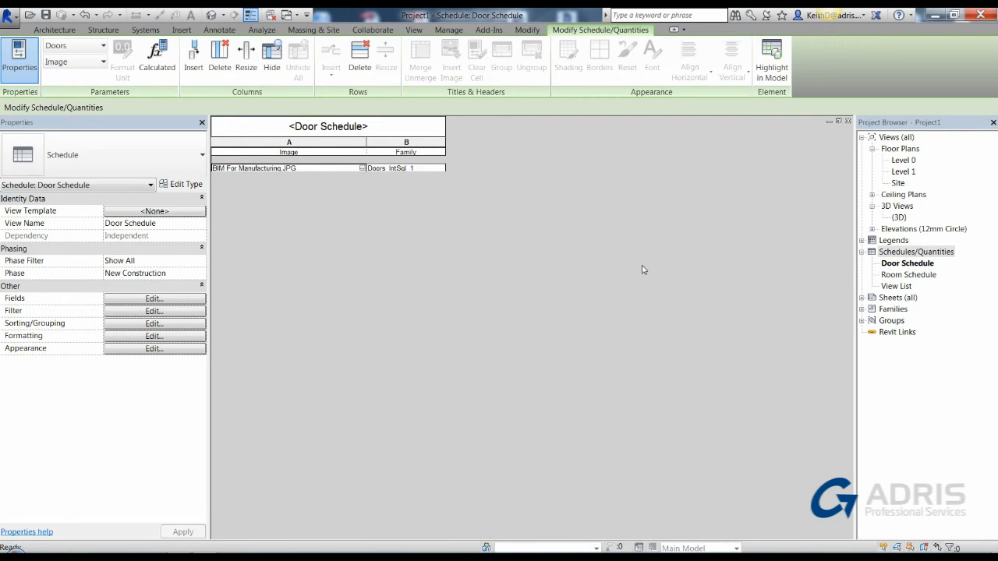
Open sheet A100 - Unnamed and place the Door Schedule in the upper-left area of its drawing frame
left_click(861, 298)
double_click(913, 309)
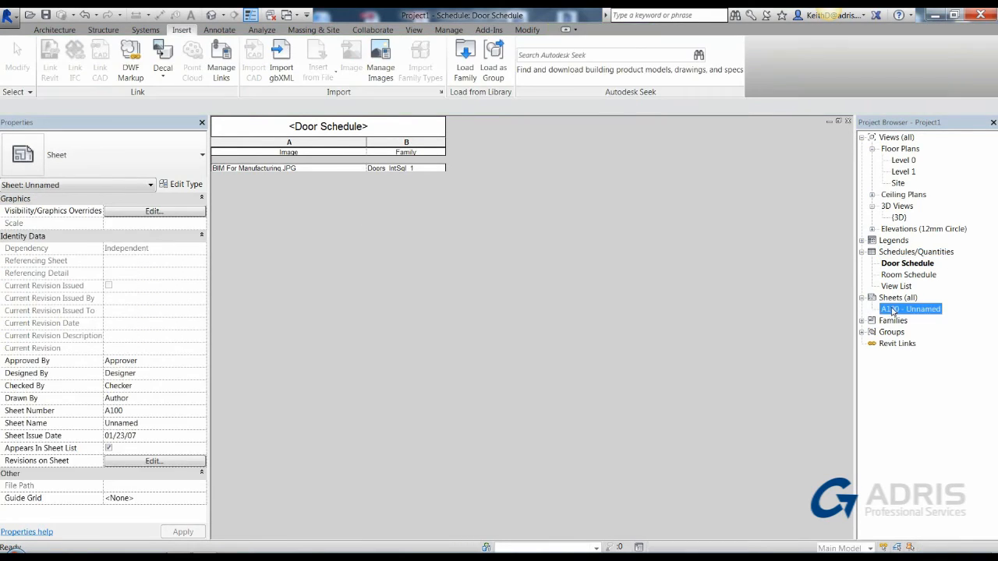
middle_click_drag(832, 326, 697, 325)
scroll(680, 335, "up", 5)
scroll(633, 340, "up", 1)
middle_click_drag(618, 298, 608, 332)
scroll(613, 326, "up", 5)
scroll(607, 326, "down", 1)
left_click_drag(907, 263, 504, 289)
left_click(504, 289)
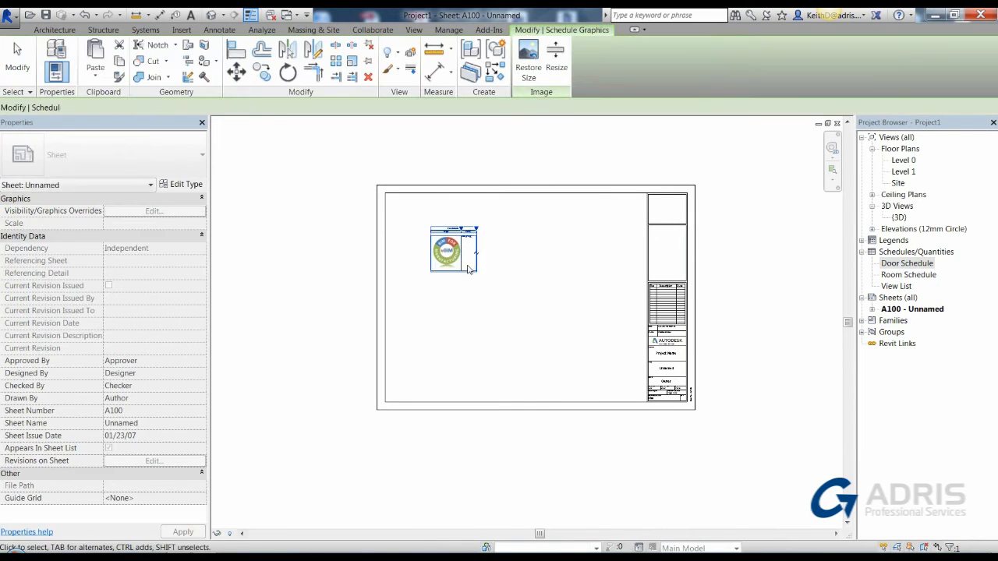
Examine the door image and family name in the schedule placed on sheet A100
scroll(483, 222, "up", 4)
scroll(507, 210, "up", 2)
left_click(508, 211)
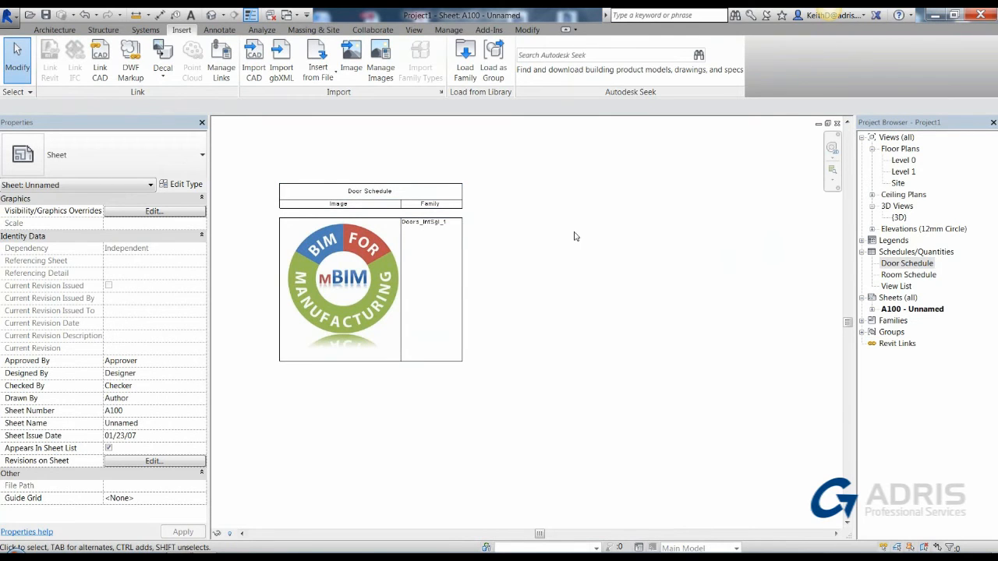
scroll(570, 273, "down", 4)
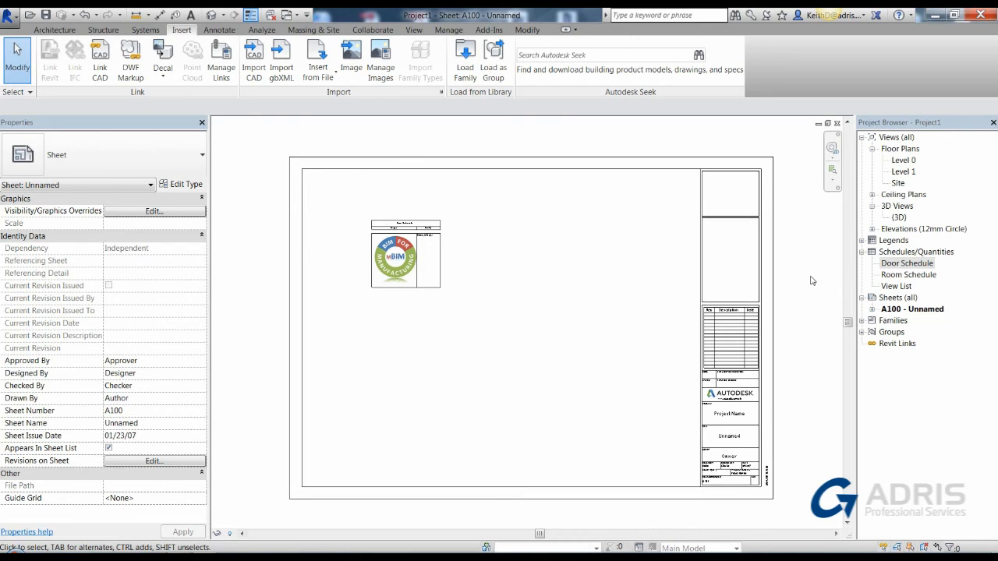
Open the Level 0 floor plan and pin the upper wall of the rectangular building
double_click(904, 162)
scroll(554, 266, "down", 2)
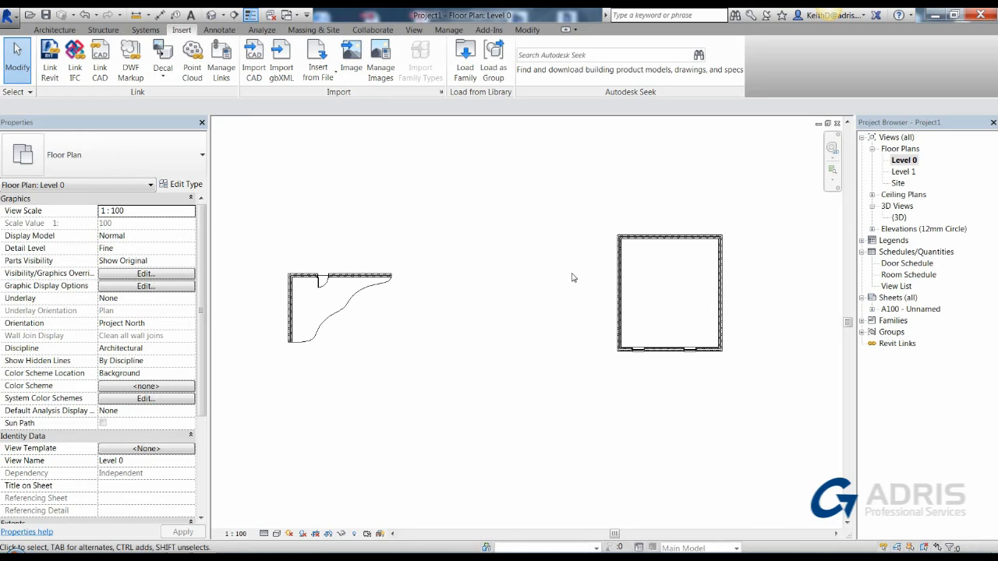
middle_click_drag(429, 288, 435, 286)
left_click(678, 238)
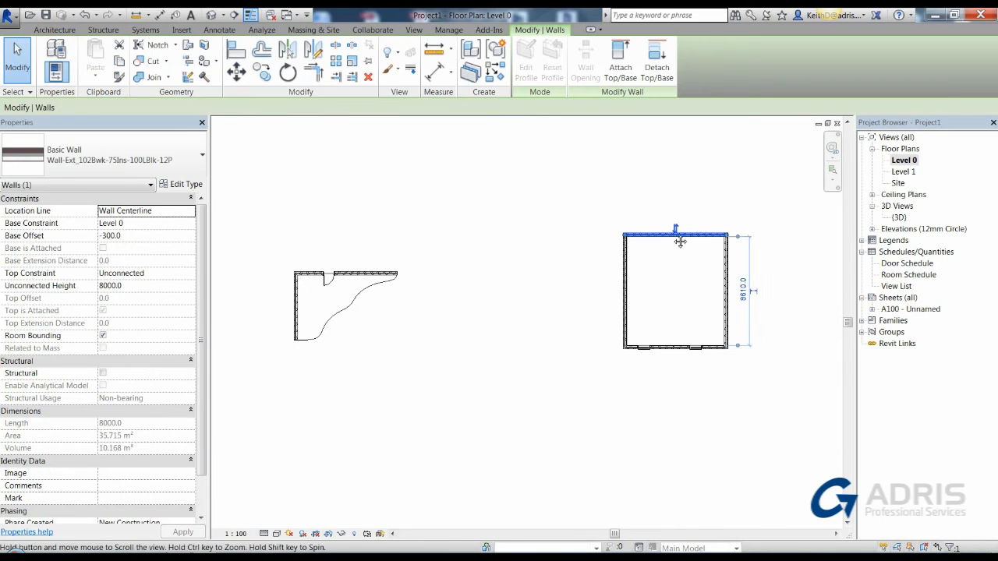
middle_click_drag(680, 241, 575, 239)
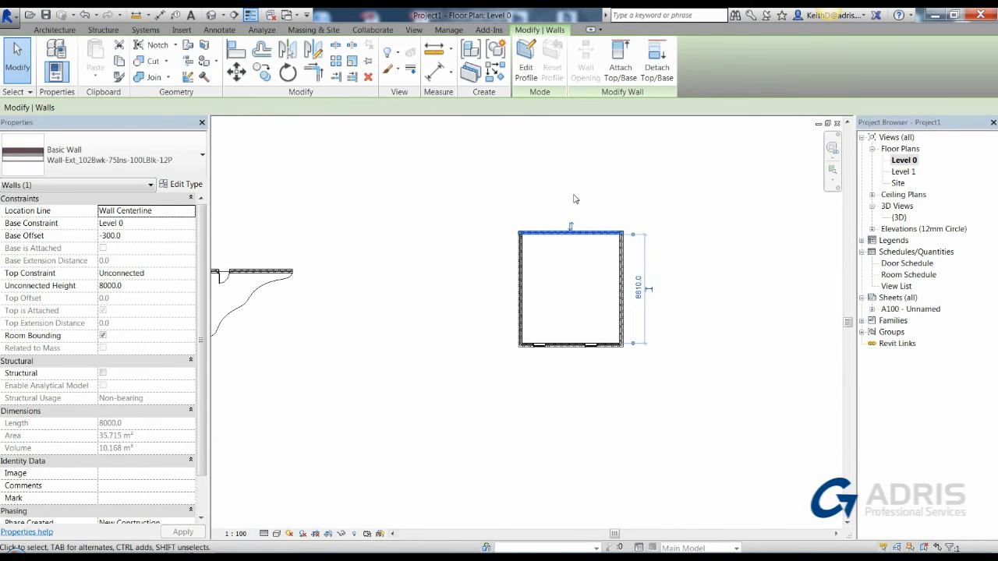
left_click(368, 61)
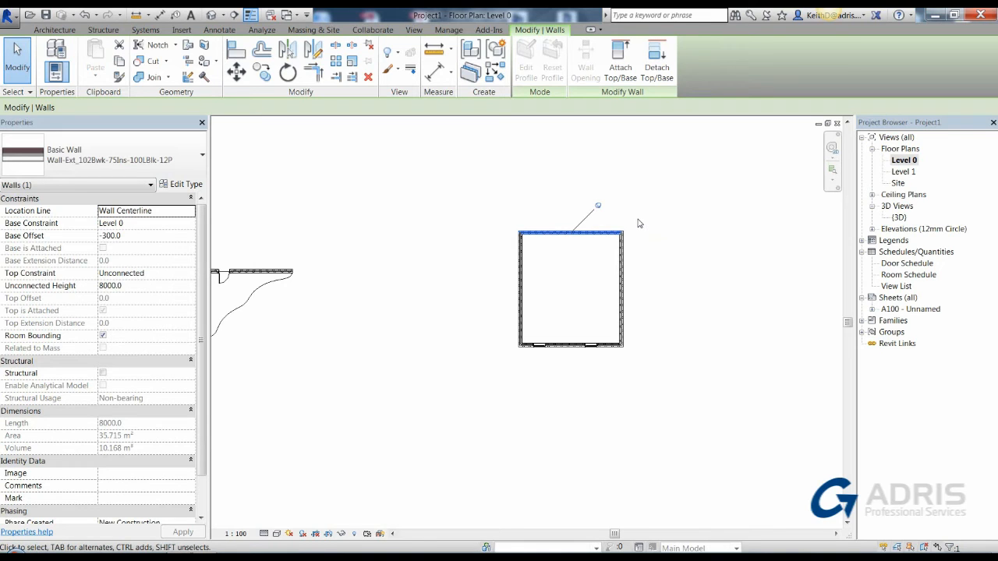
Try to delete the pinned upper wall of the rectangular building
middle_click_drag(639, 222, 620, 240)
key("Delete")
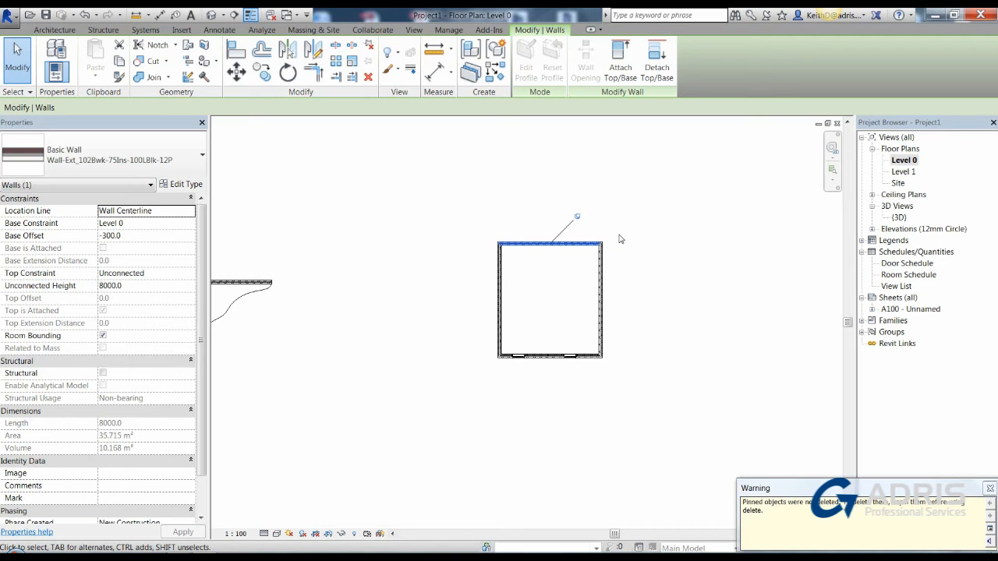
left_click(643, 225)
left_click(584, 244)
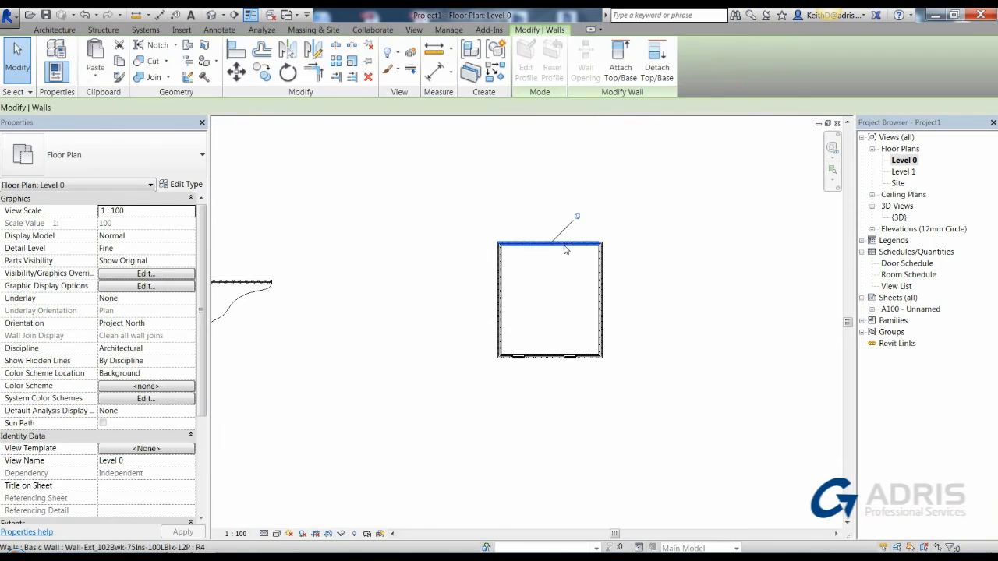
left_click(606, 210)
left_click(584, 244)
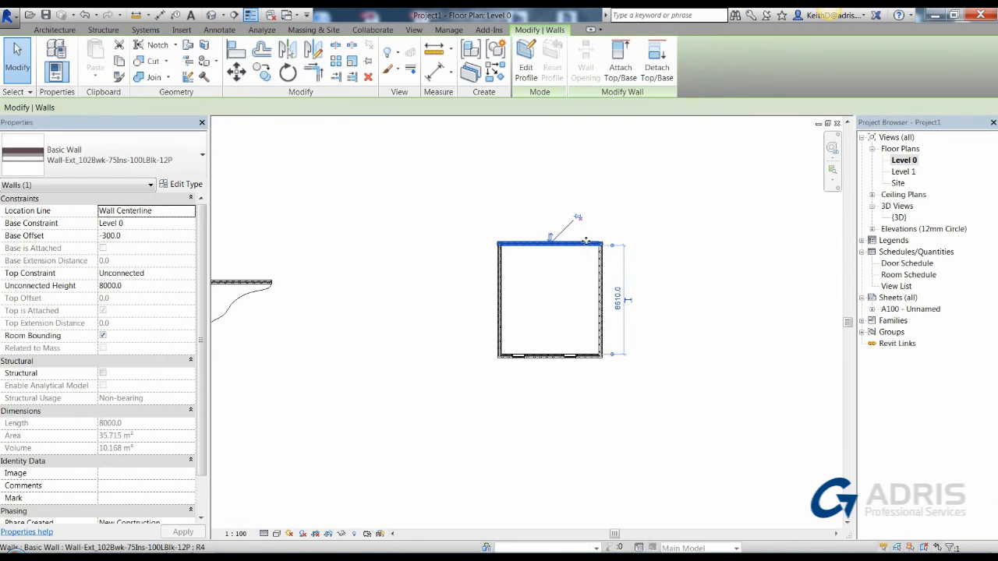
key("Delete")
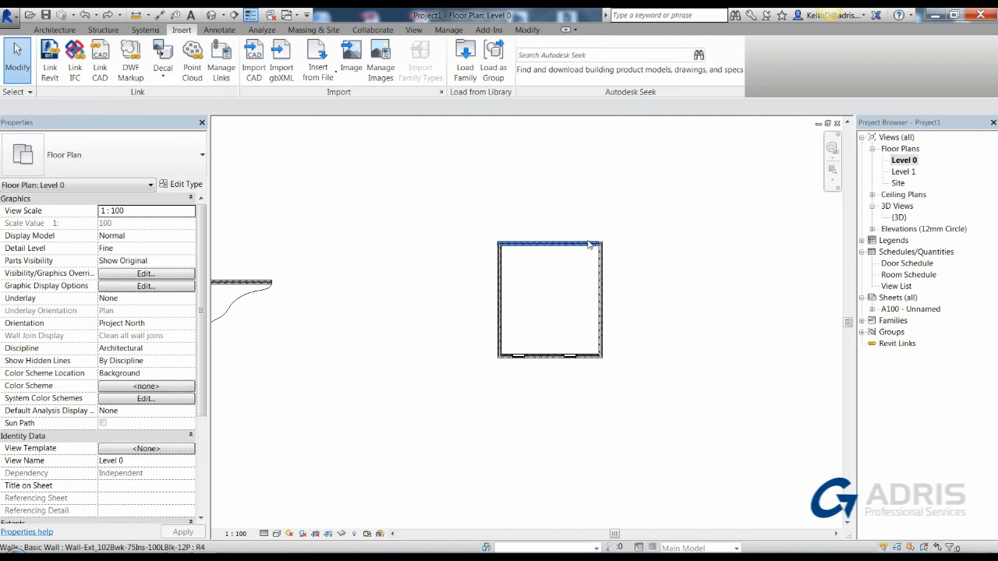
Open the family of the door in the sketch-edged room's upper wall for editing
scroll(440, 257, "down", 2)
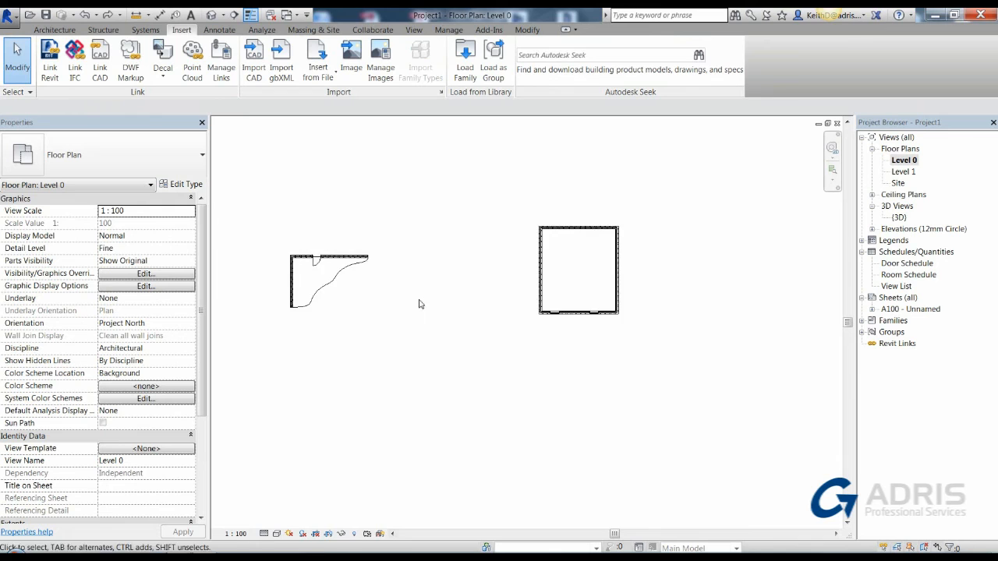
scroll(422, 305, "up", 4)
left_click(389, 278)
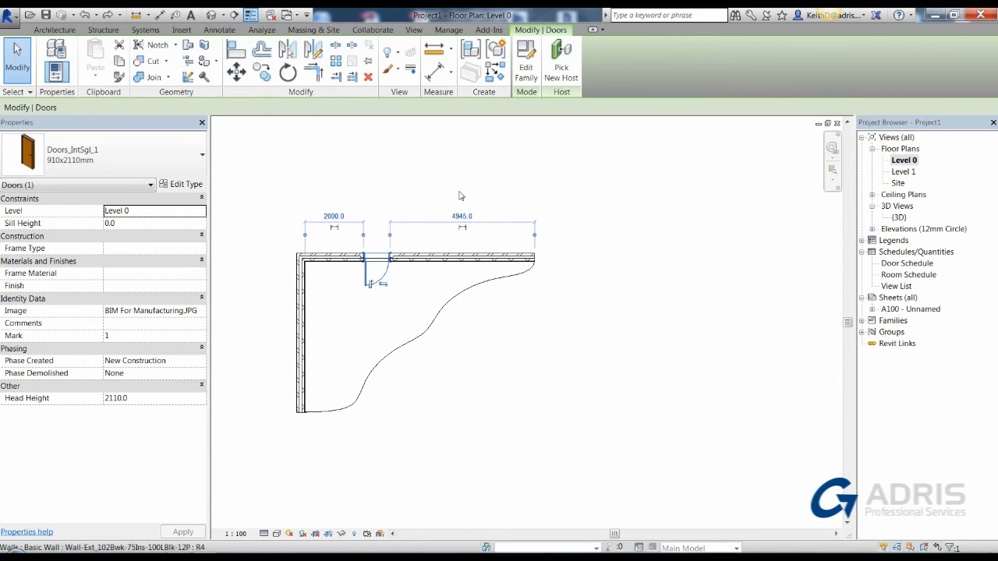
middle_click_drag(506, 161, 479, 166)
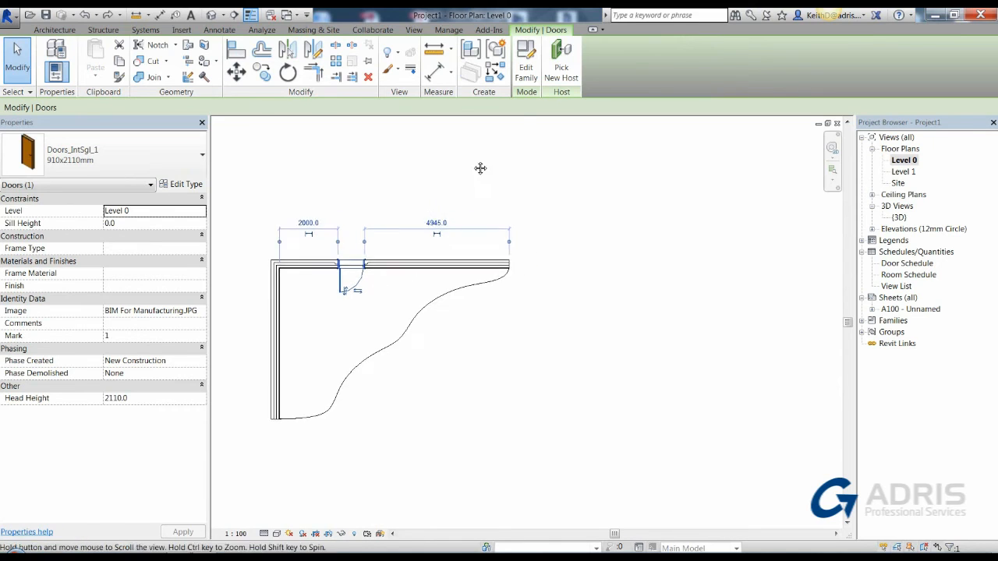
left_click(529, 74)
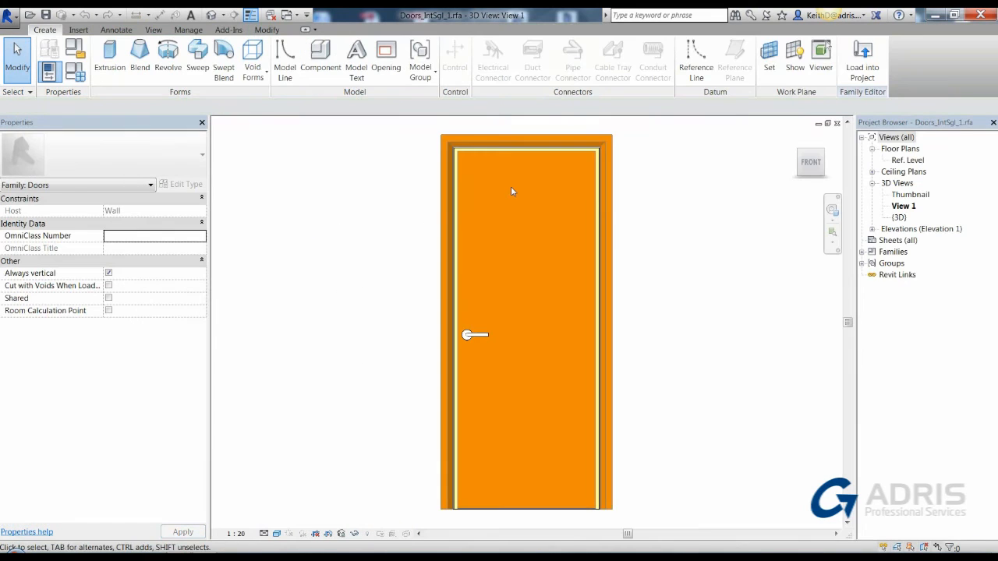
Open the door family's Ref. Level floor plan and show its Family Types in an enlarged dialog
double_click(909, 159)
middle_click_drag(616, 273, 578, 269)
scroll(542, 304, "up", 2)
scroll(374, 285, "up", 3)
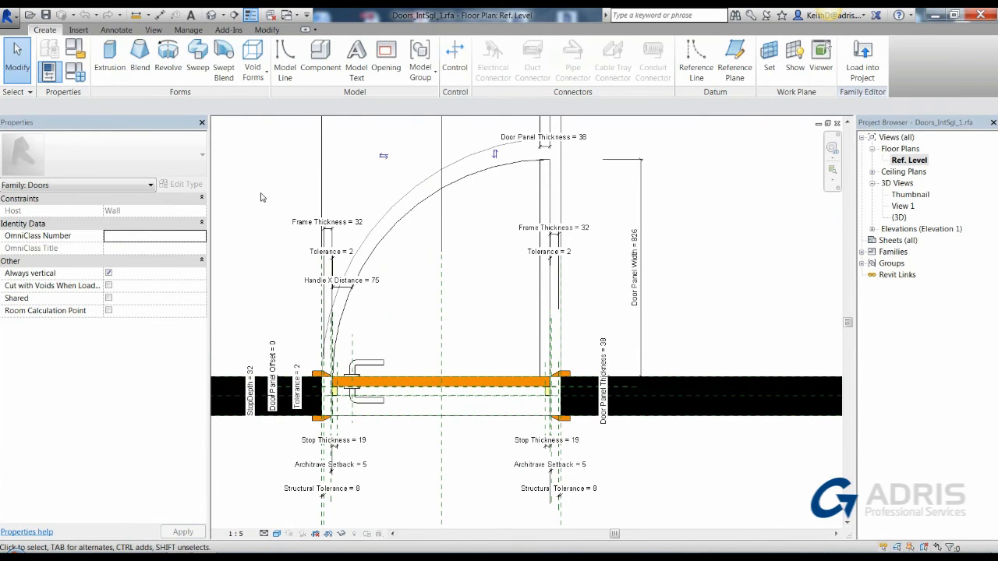
left_click(76, 71)
left_click_drag(388, 141, 391, 73)
left_click_drag(816, 441, 808, 481)
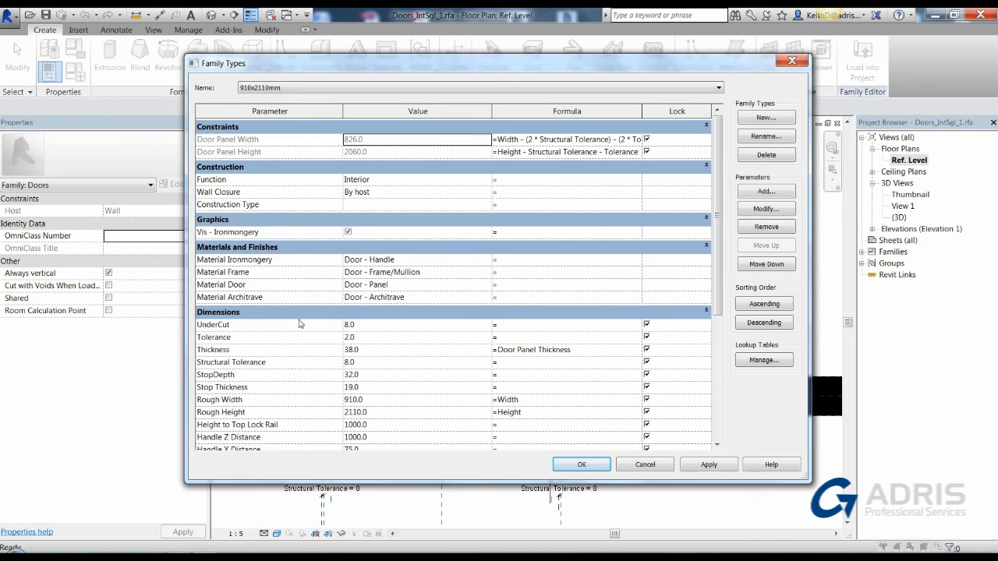
Reorder the Thickness parameter in the Dimensions group, placing it directly below Structural Tolerance
left_click(271, 351)
left_click(272, 351)
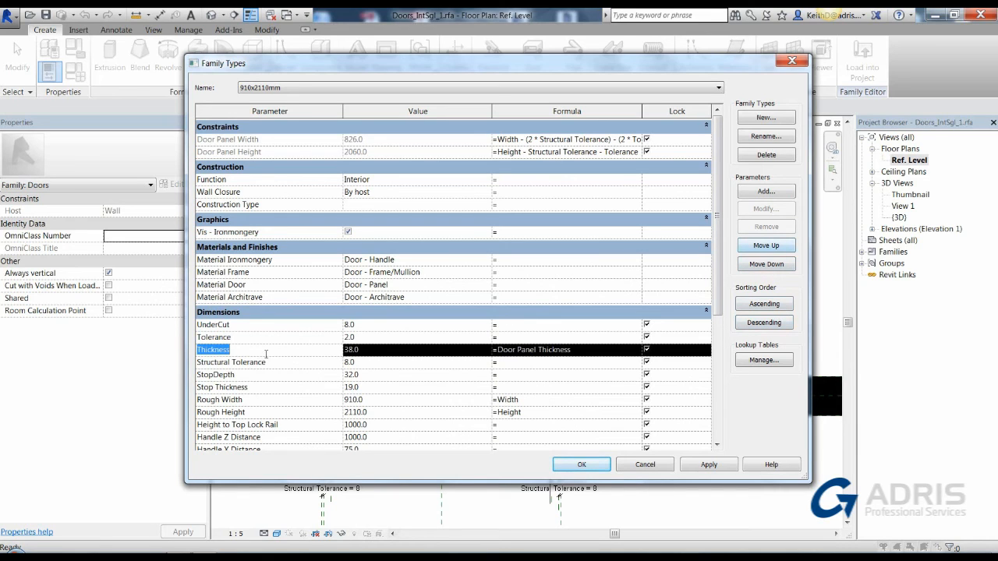
left_click(766, 245)
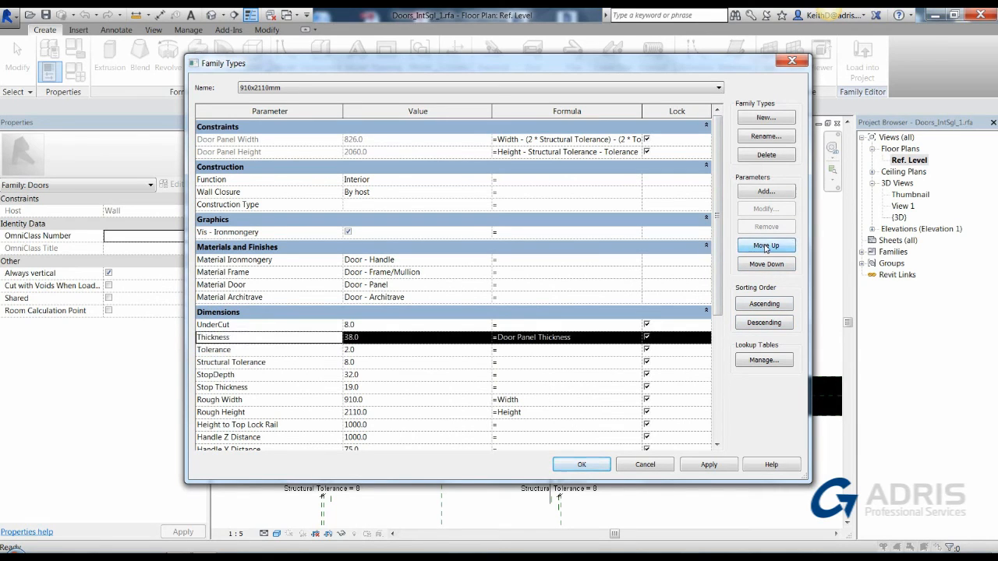
left_click(766, 245)
left_click(768, 266)
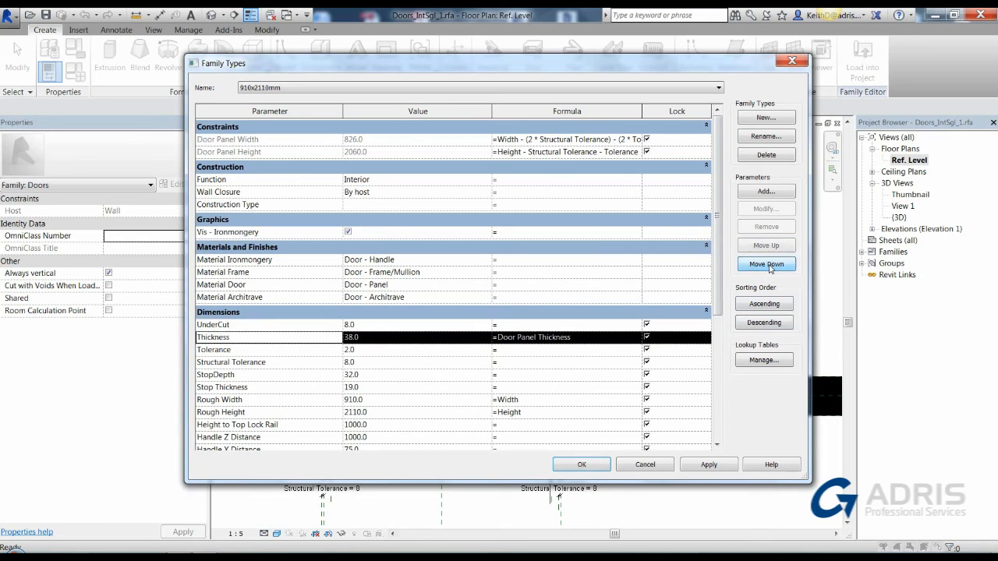
left_click(769, 267)
left_click(769, 266)
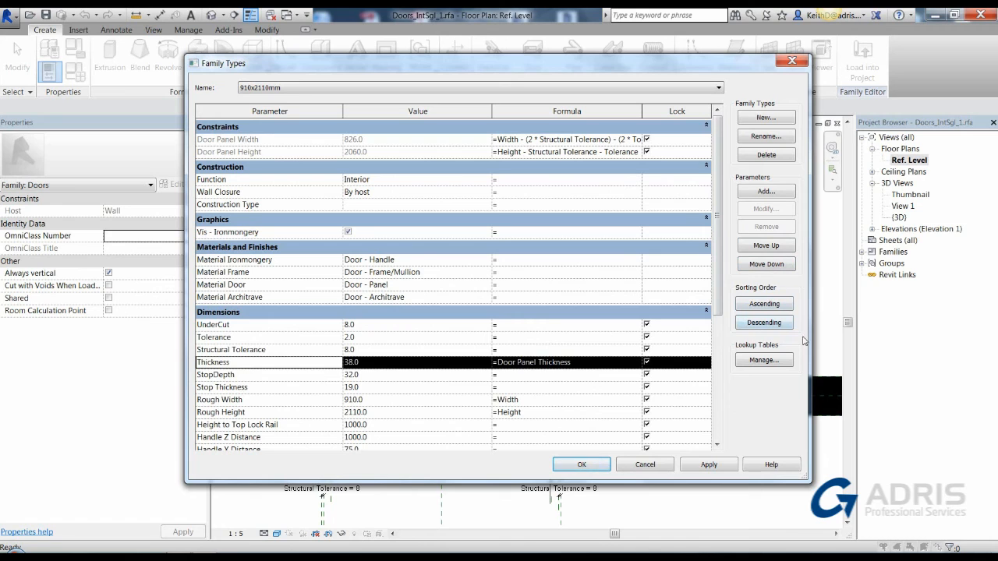
left_click(276, 315)
left_click(276, 313)
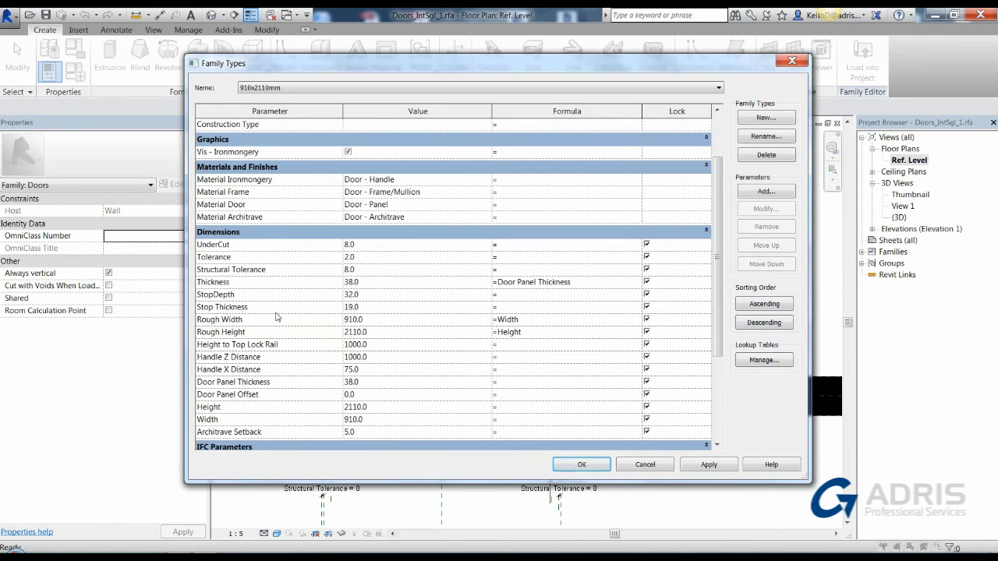
Define a new family instance parameter named "test tooltip" with parameter type Text, grouped under Text
left_click(279, 272)
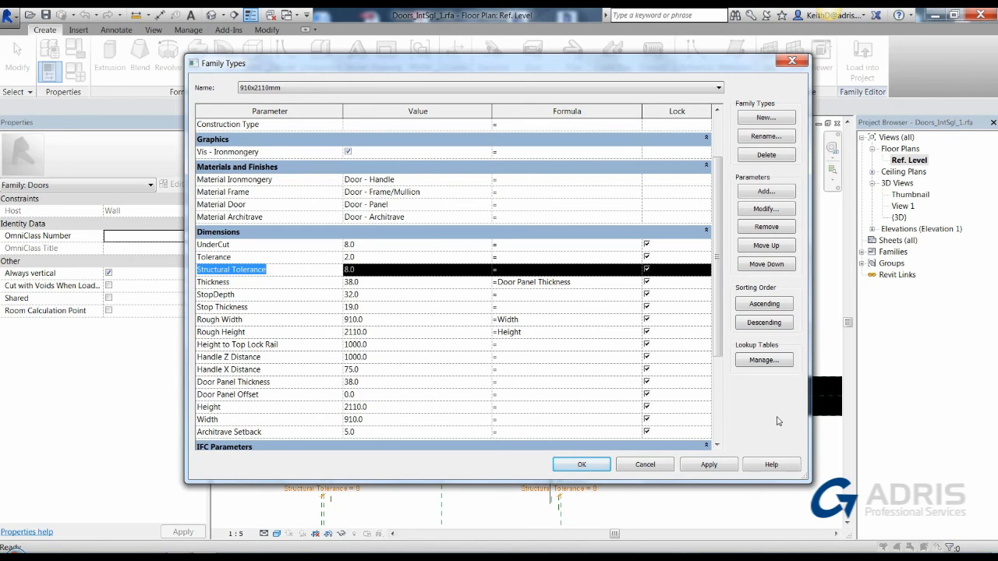
left_click(766, 192)
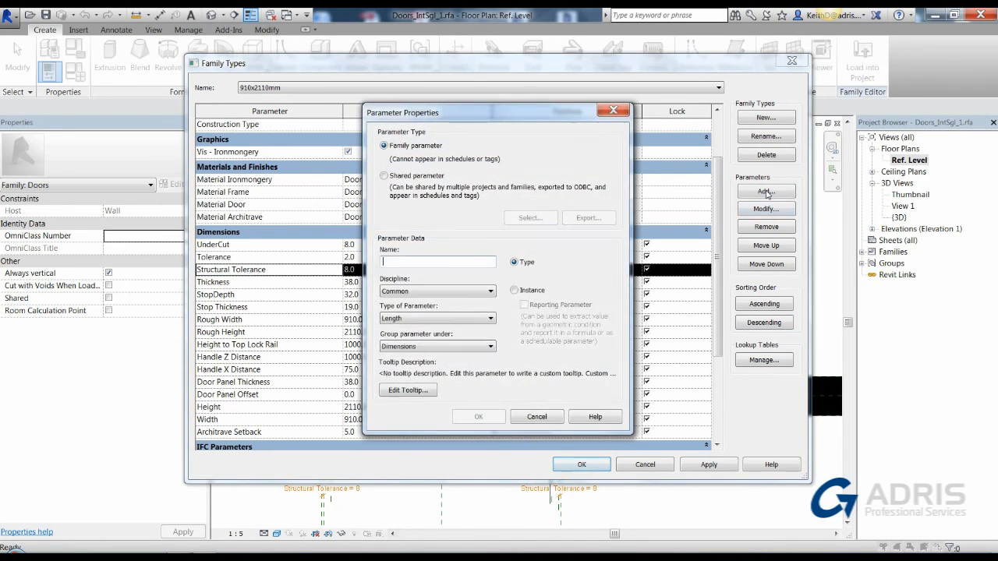
left_click(524, 292)
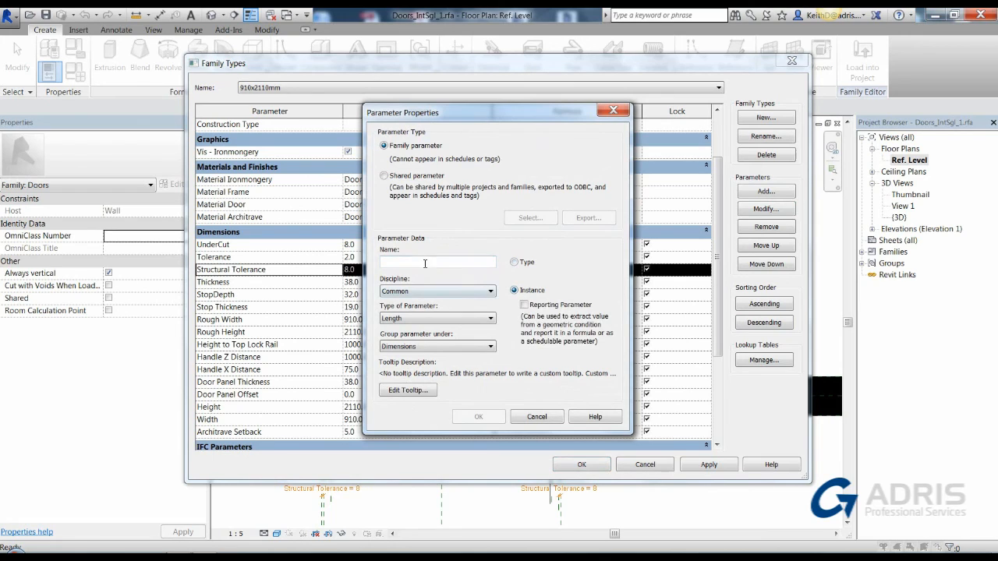
type("test")
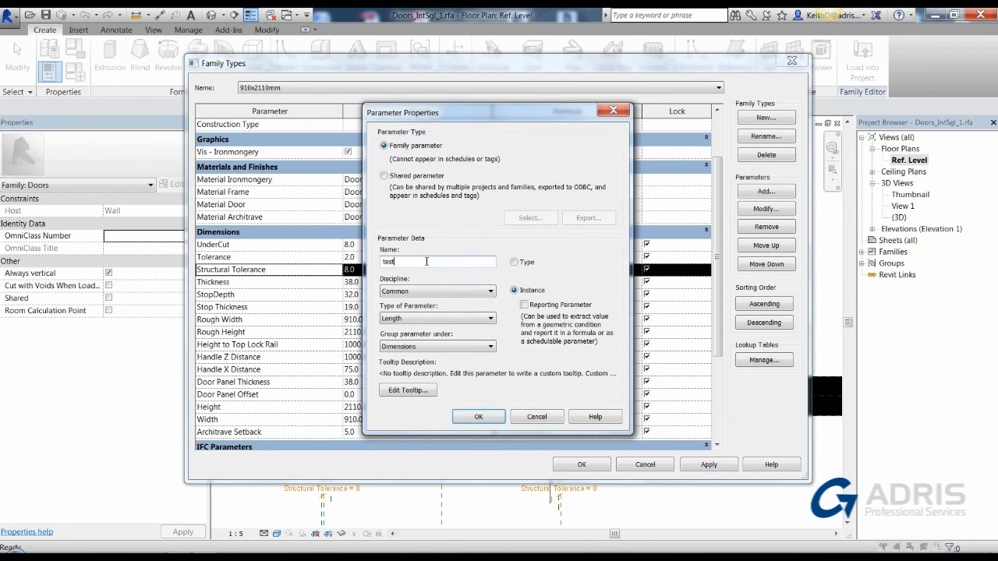
type(" tooltip")
left_click(410, 319)
left_click(385, 327)
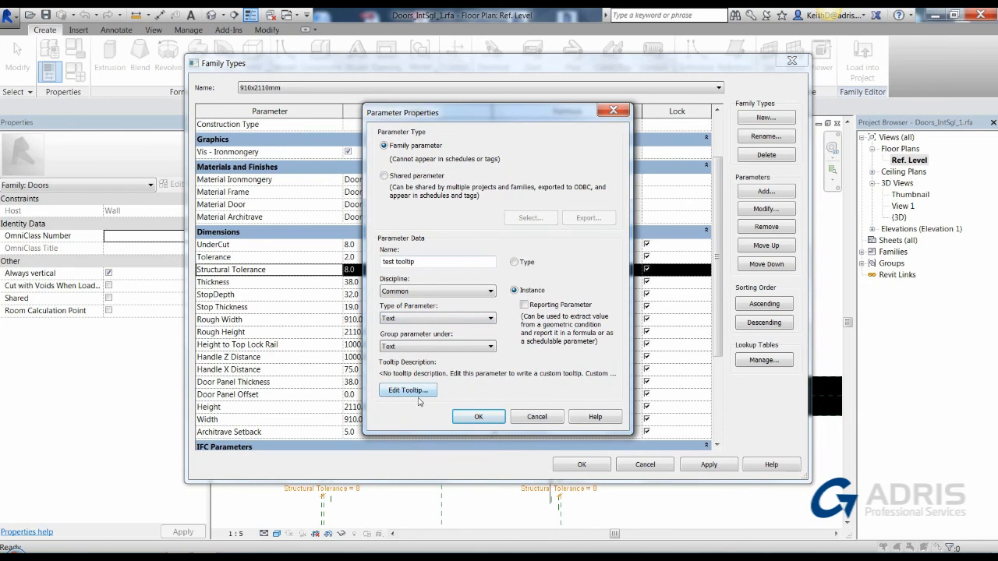
Give the new parameter the tooltip "this is the area we can type stuff" and add it to the family
left_click(408, 390)
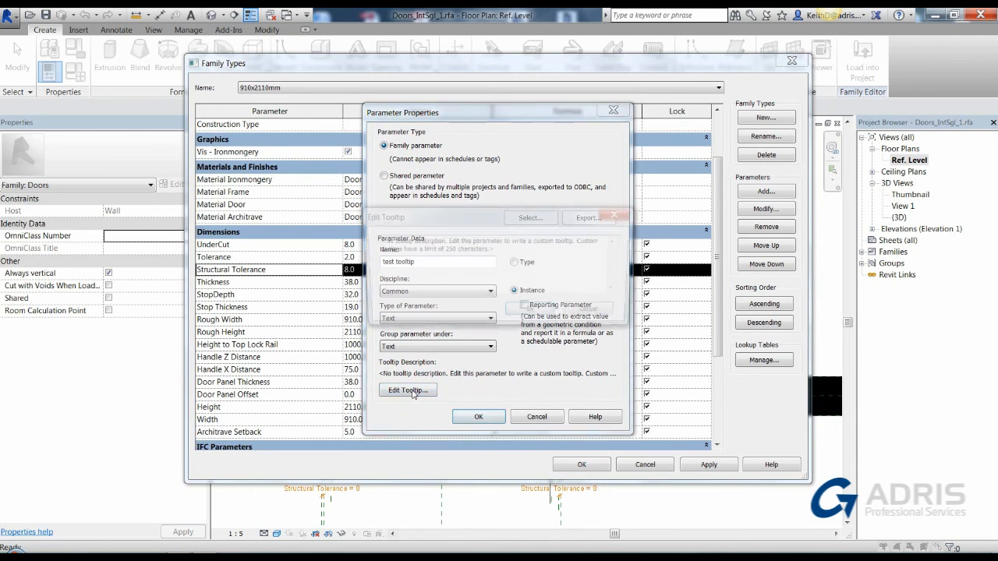
left_click_drag(530, 256, 331, 234)
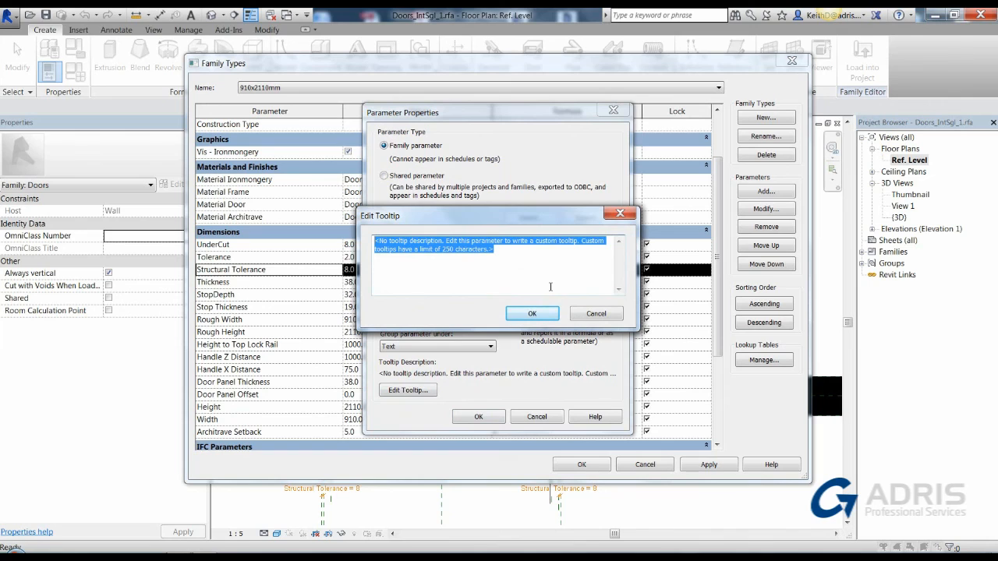
type("this is the area")
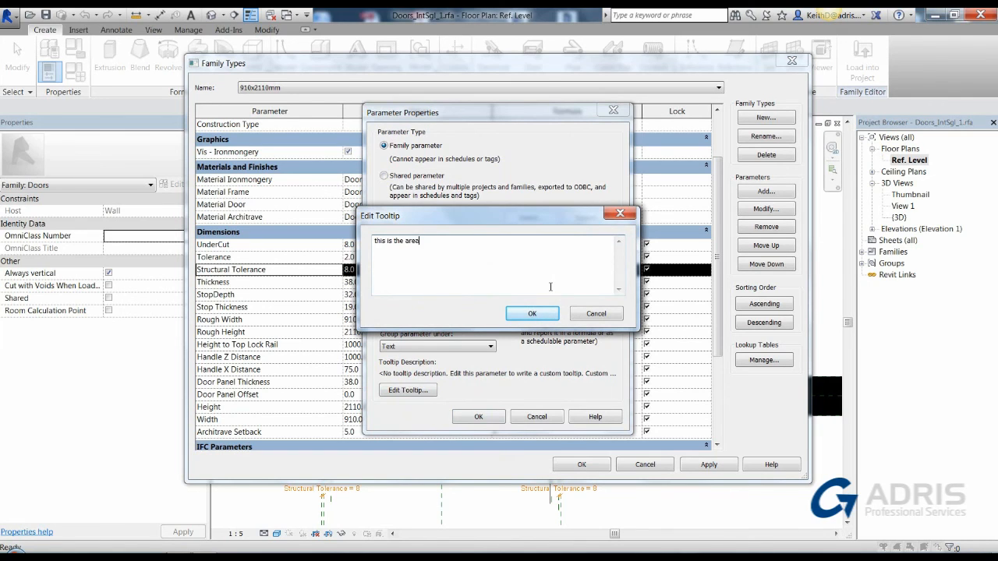
type(" we can type stuff")
left_click(532, 313)
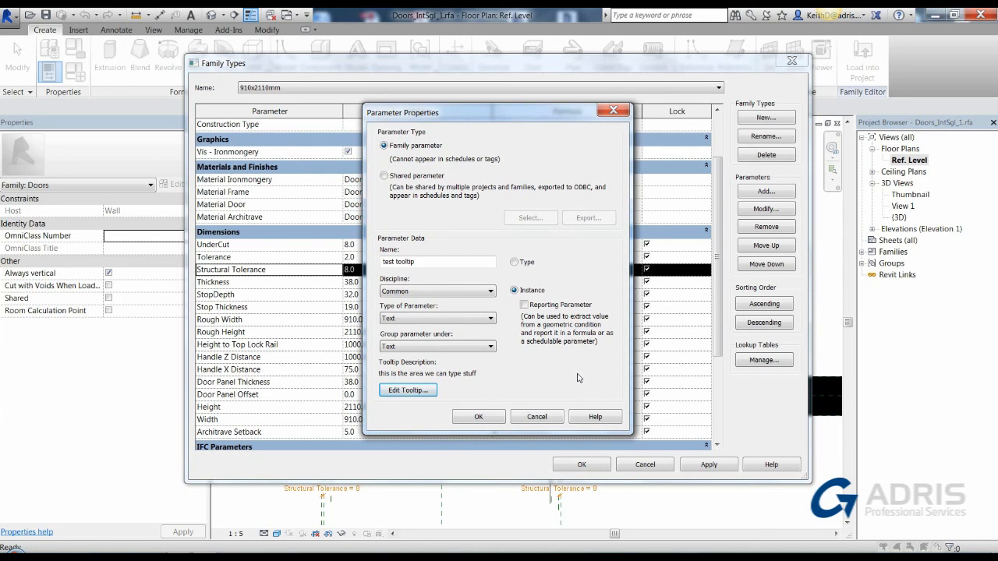
left_click(483, 420)
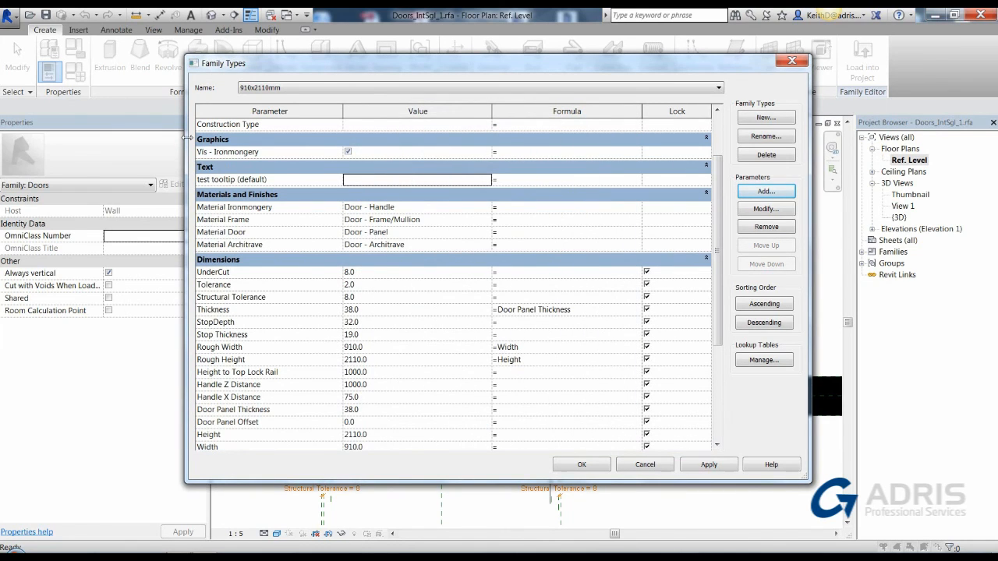
Accept the family type changes and load the door family into the project, overwriting the existing version and its parameter values
mouse_move(225, 183)
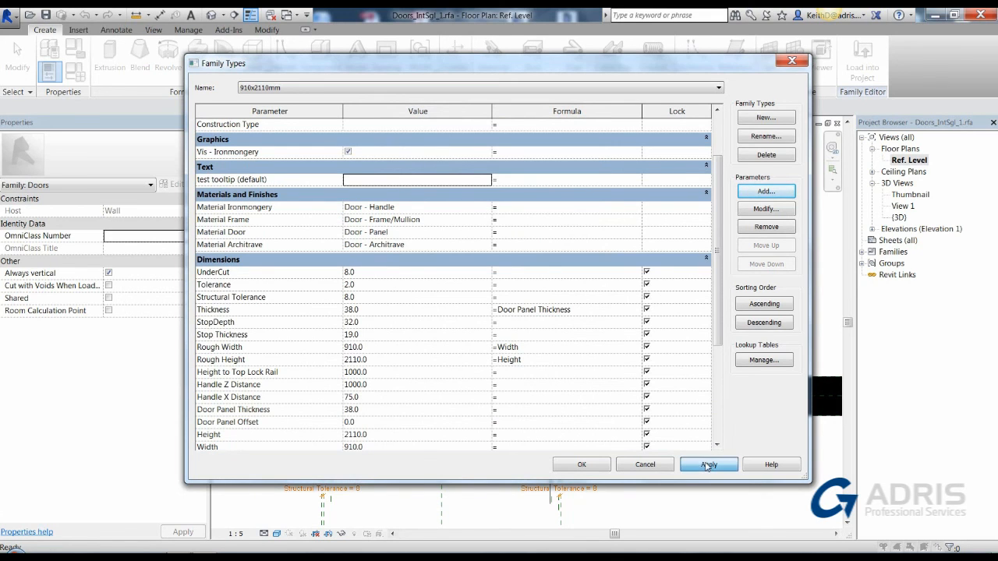
left_click(592, 466)
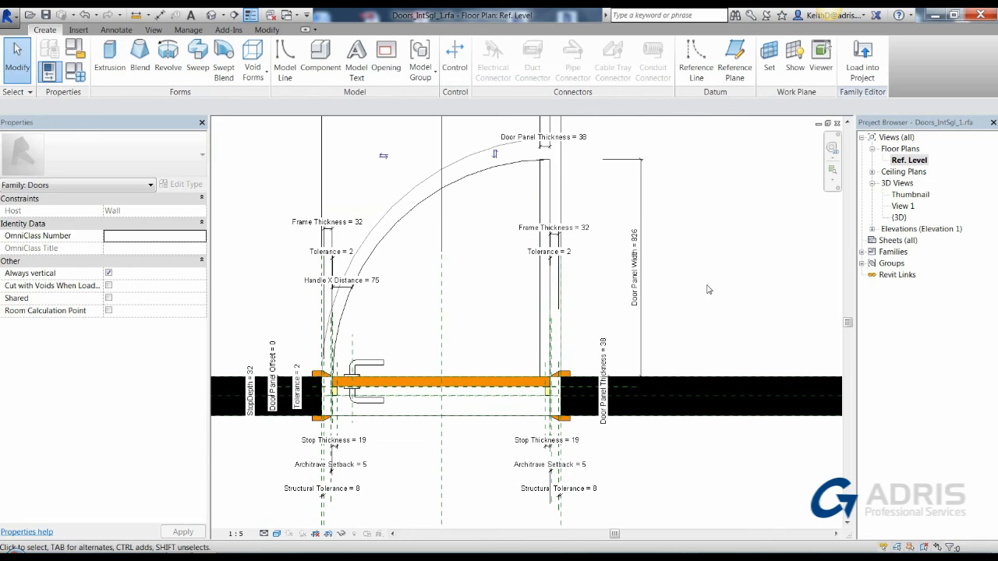
left_click(862, 61)
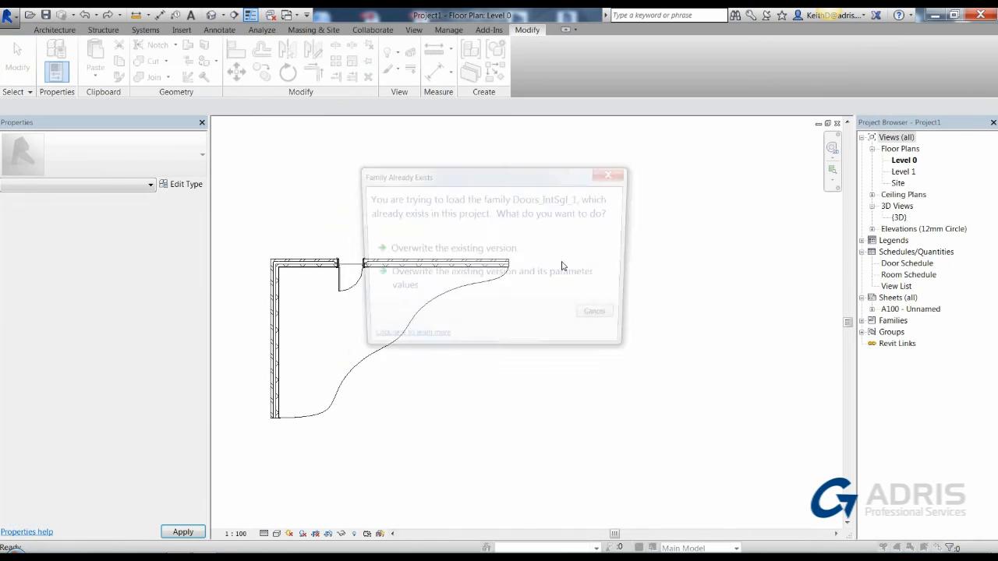
left_click(551, 289)
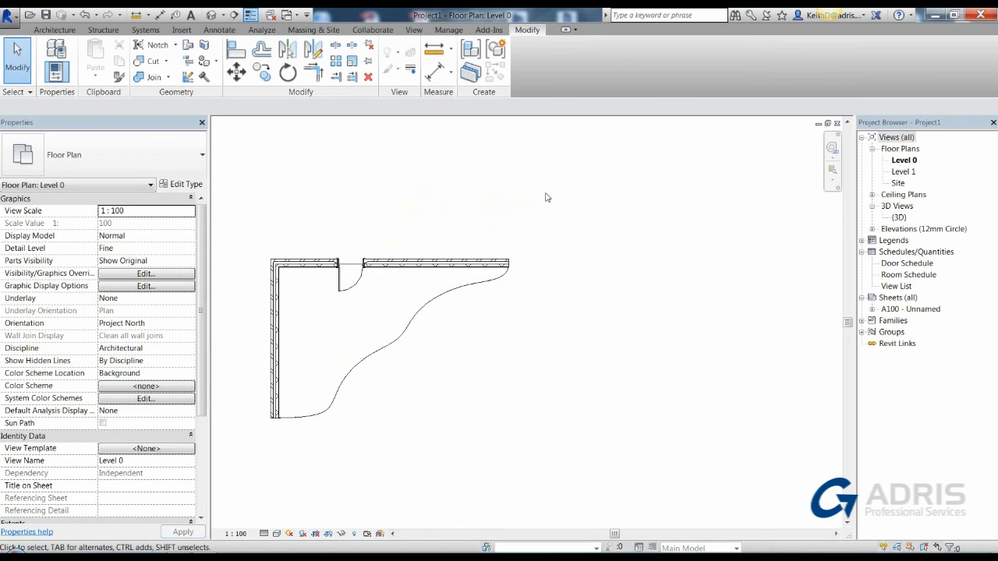
Check the custom tooltip of the test tooltip parameter in the selected door's properties
left_click(353, 279)
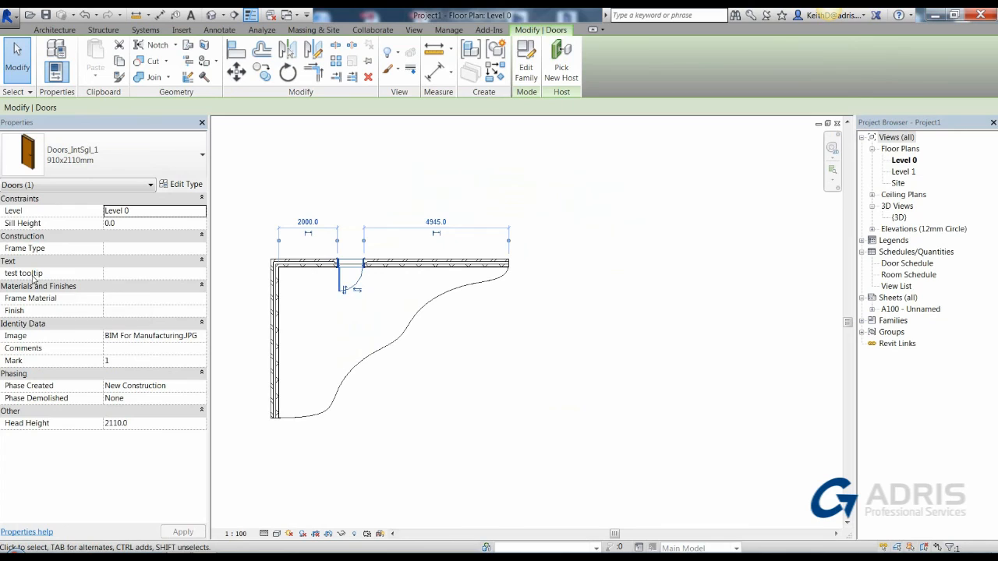
mouse_move(29, 278)
left_click(525, 395)
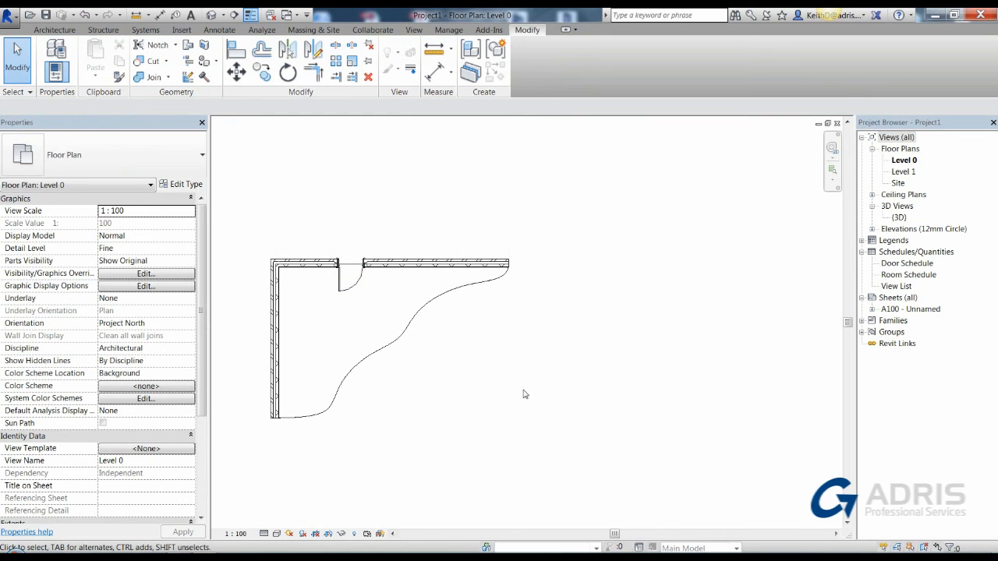